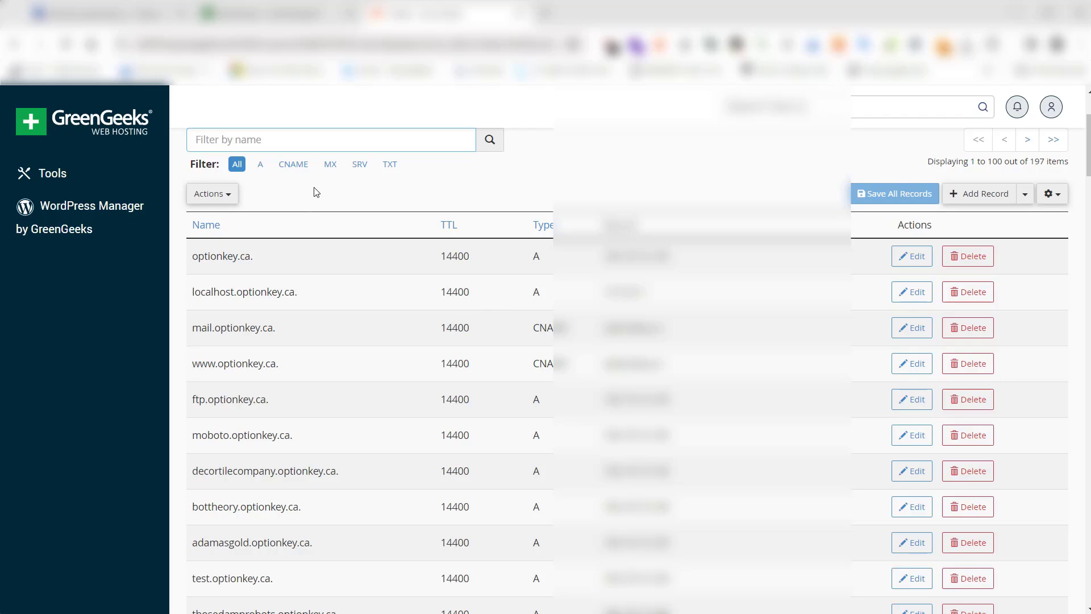
Review only the A records in the optionkey.ca zone, and restore the list to all record types
left_click(261, 165)
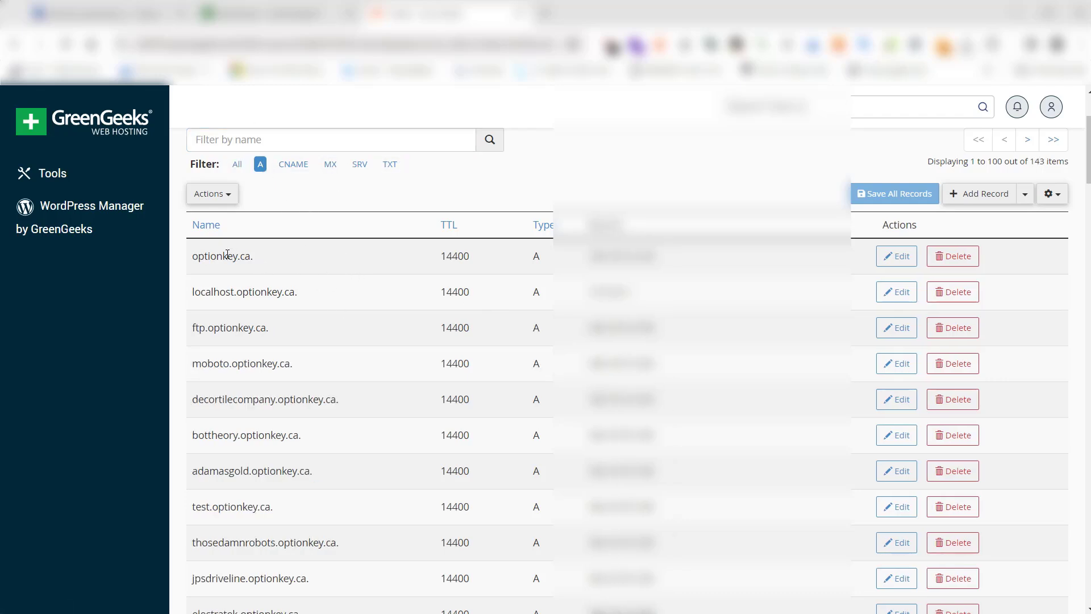
scroll(540, 367, "down", 8)
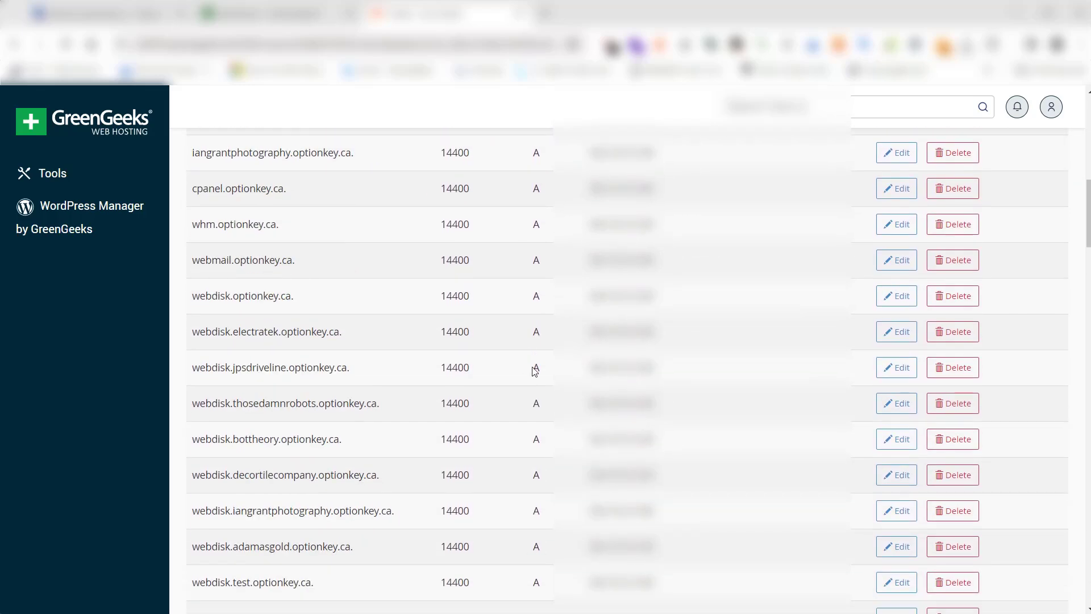
scroll(468, 346, "down", 3)
scroll(449, 343, "up", 11)
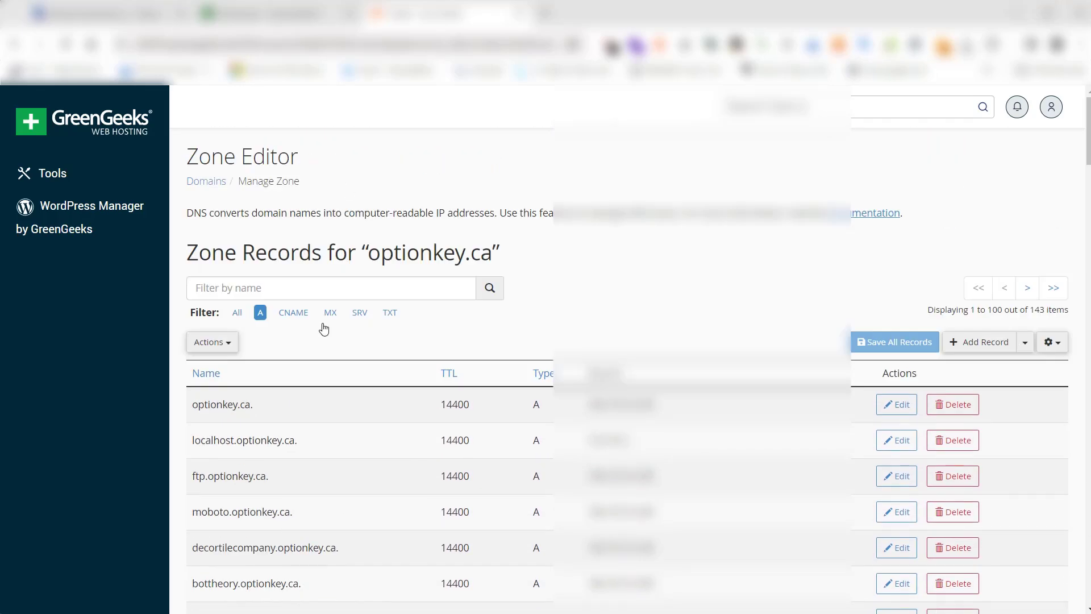
left_click(237, 312)
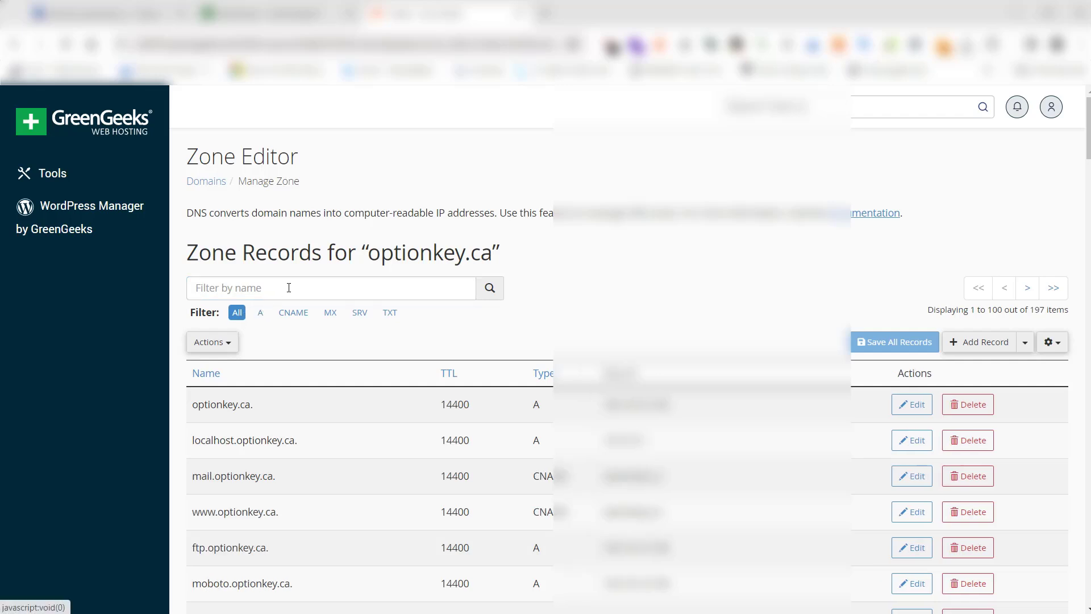
Filter the zone records by the name "rustdesk" and highlight the name of the matching A record
left_click(289, 287)
type("rustdes")
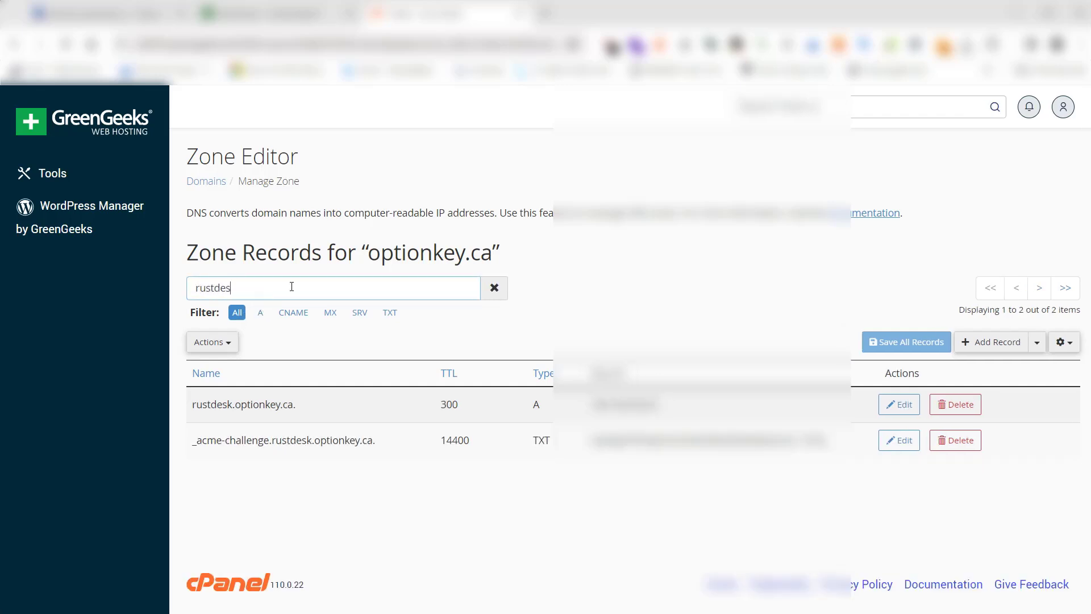
type("k")
left_click_drag(192, 405, 308, 407)
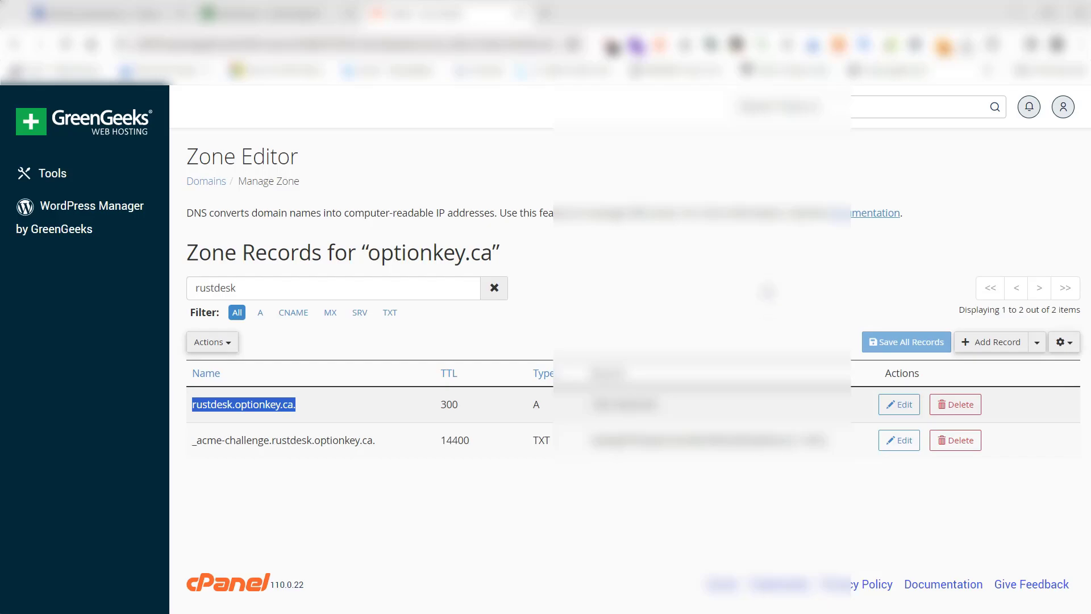
Switch to pfSense and inspect the port and IP aliases used by the RustDesk NAT port forward rule
left_click(132, 15)
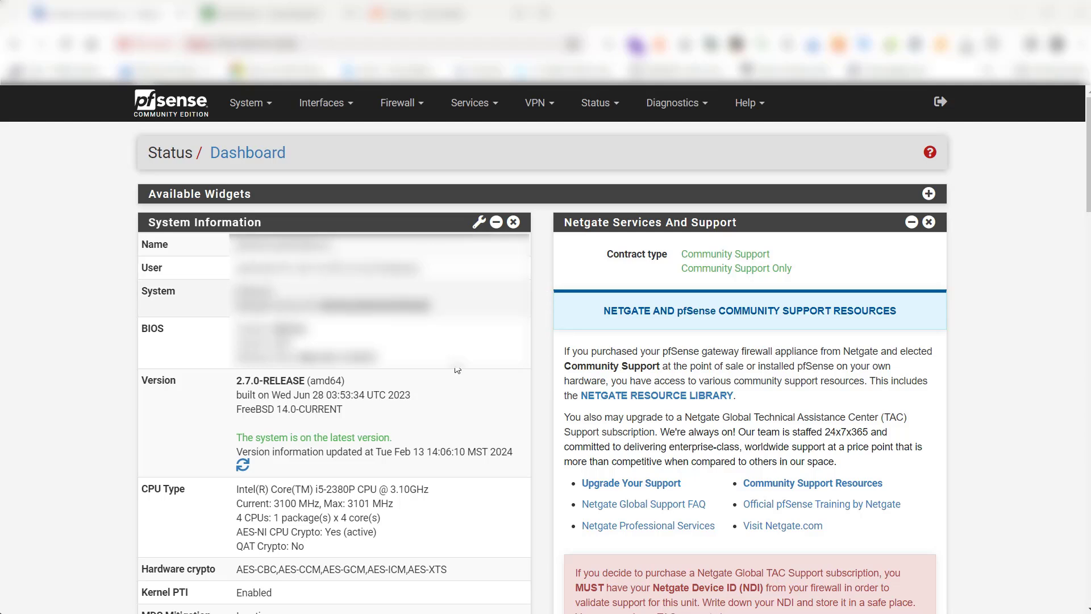
left_click(396, 108)
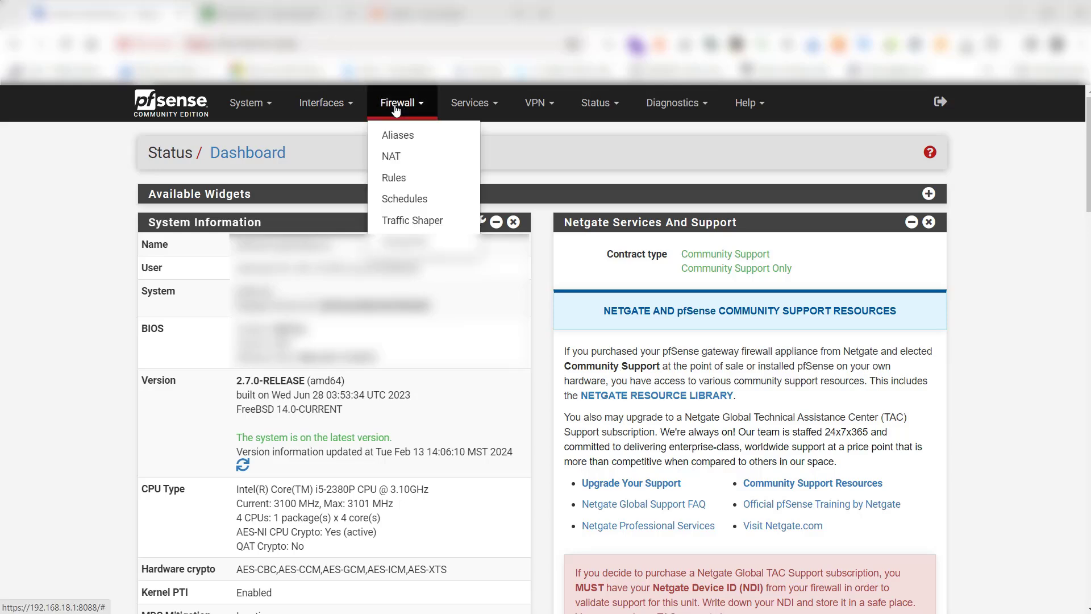
left_click(398, 155)
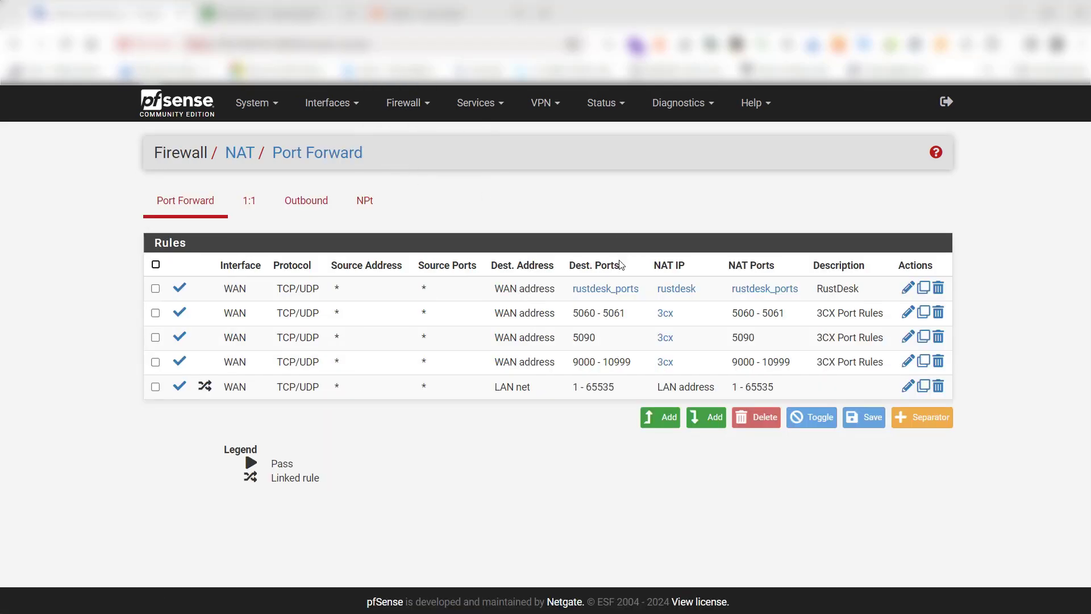
mouse_move(615, 297)
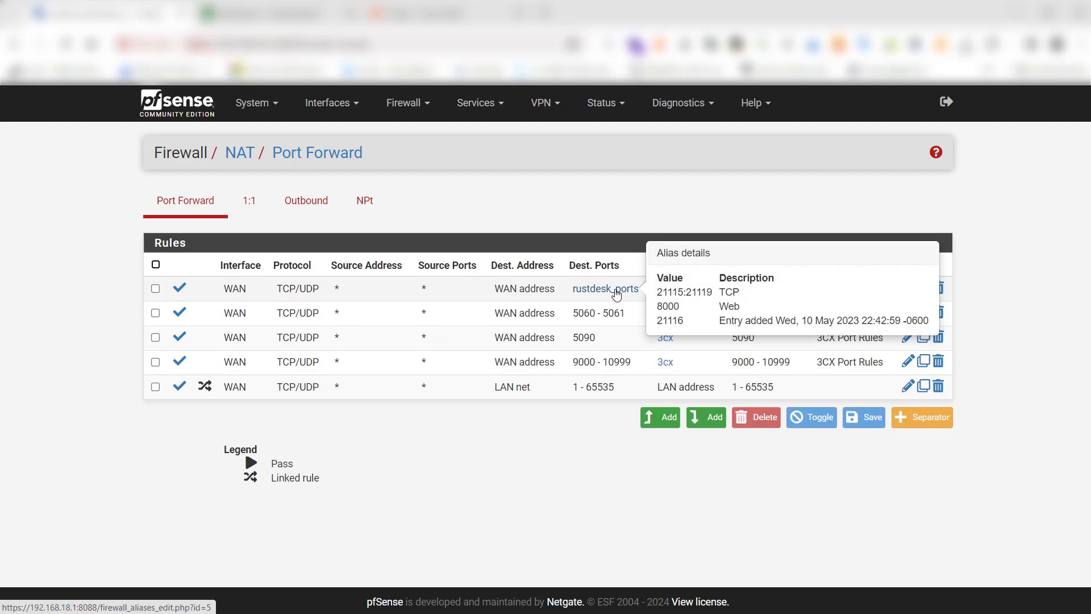
mouse_move(673, 293)
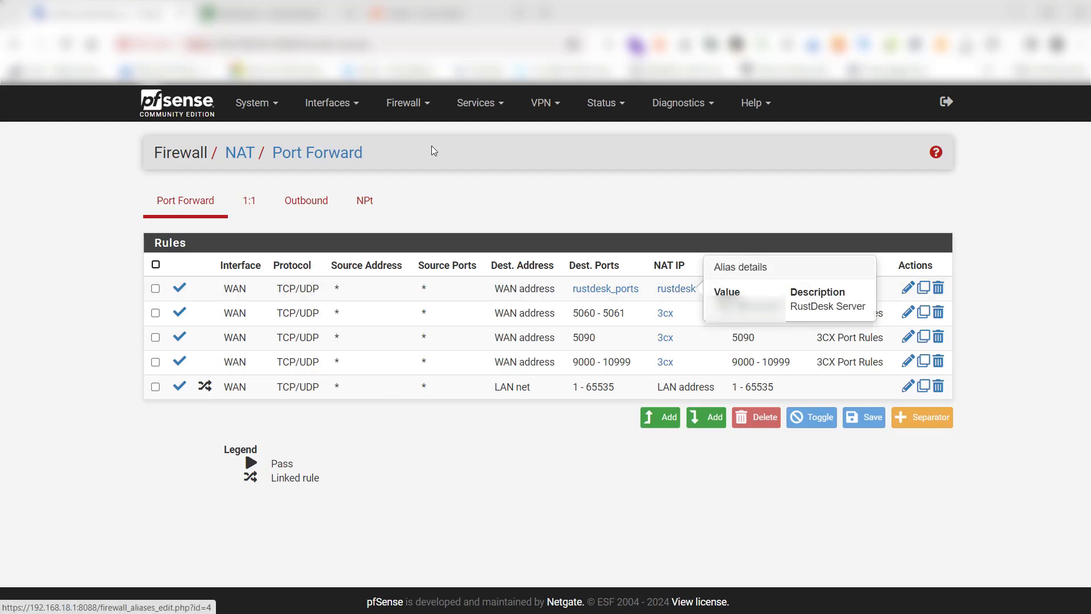
Examine the RustDesk entries in the WAN firewall rules and in the floating firewall rules
left_click(405, 115)
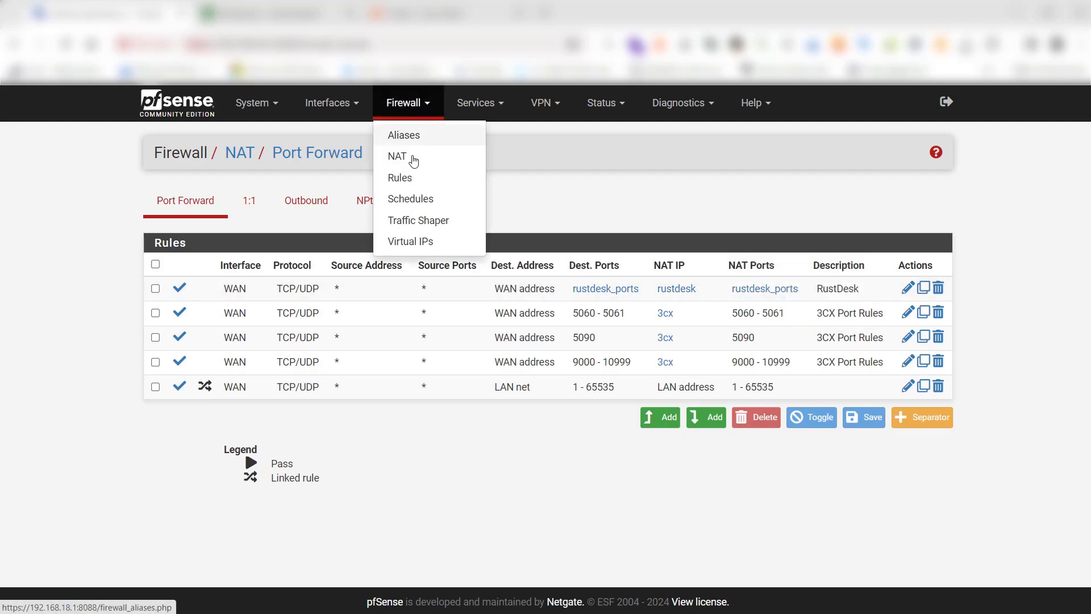
left_click(396, 104)
left_click(392, 109)
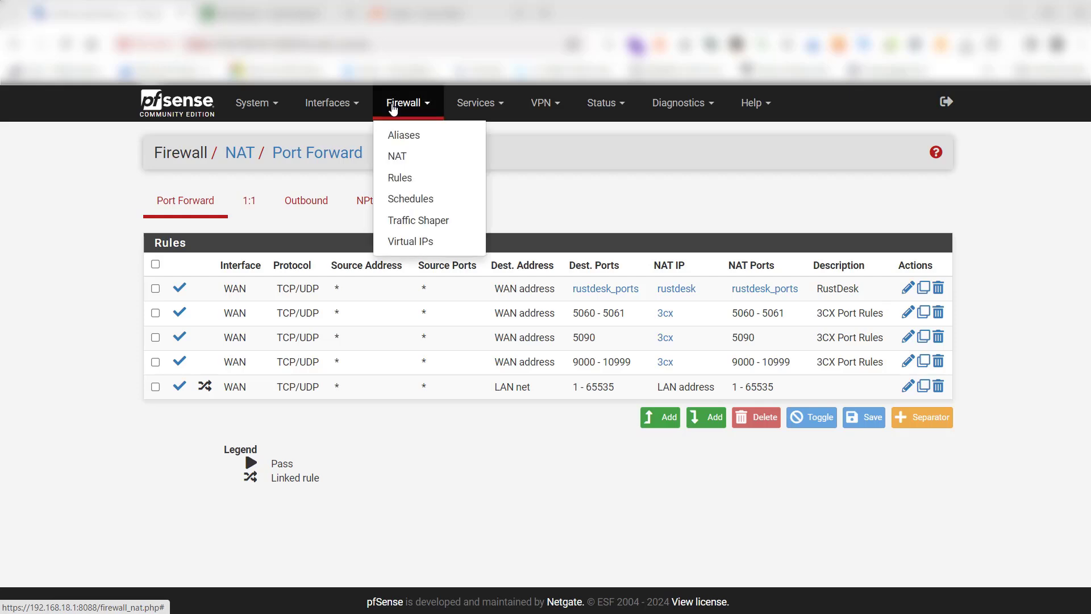
left_click(433, 180)
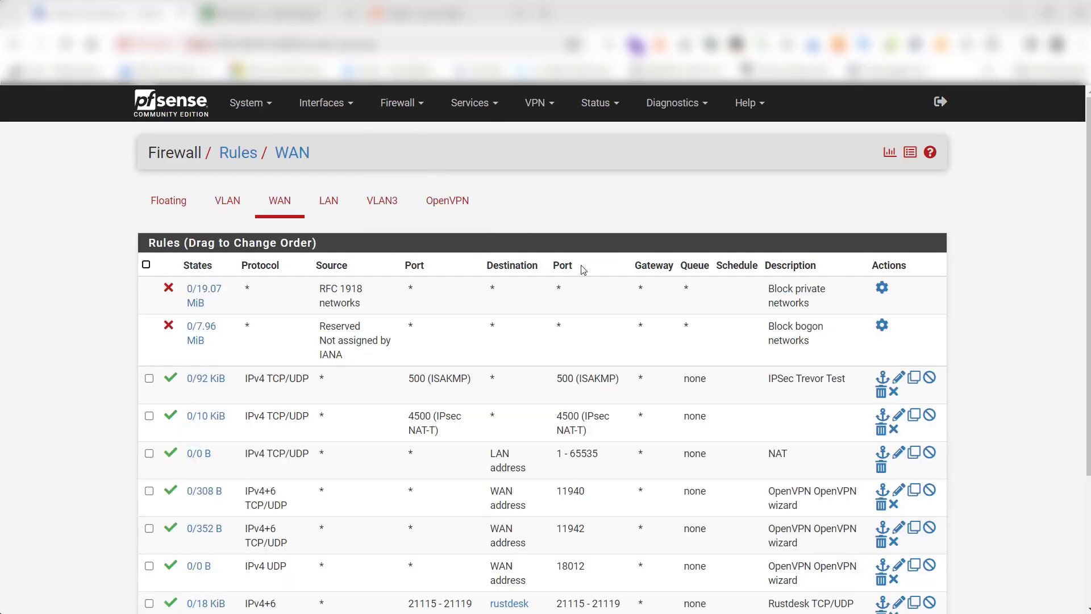
scroll(582, 269, "down", 3)
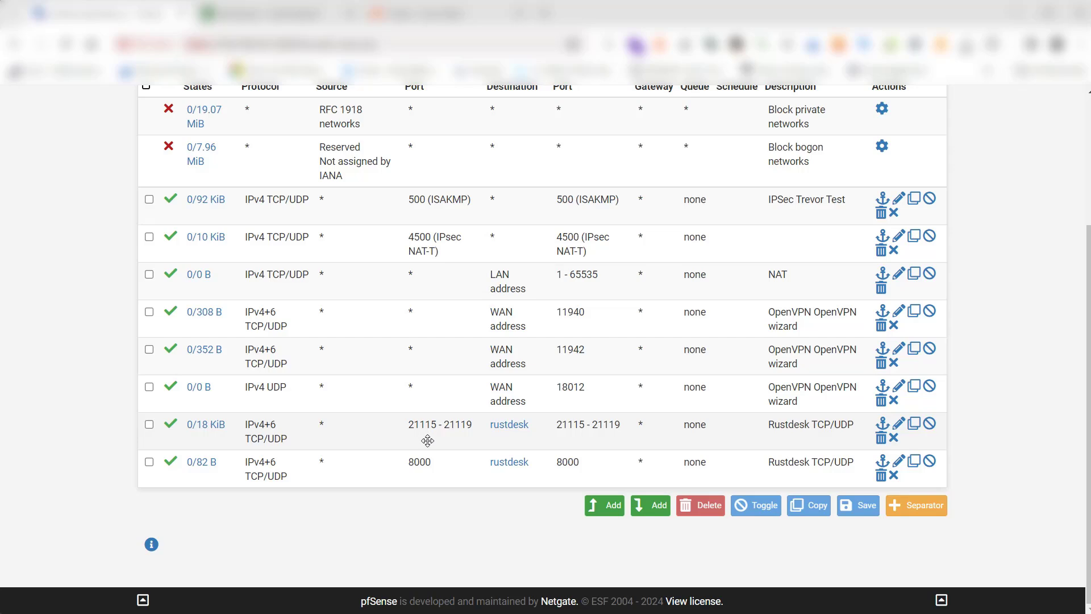
mouse_move(509, 465)
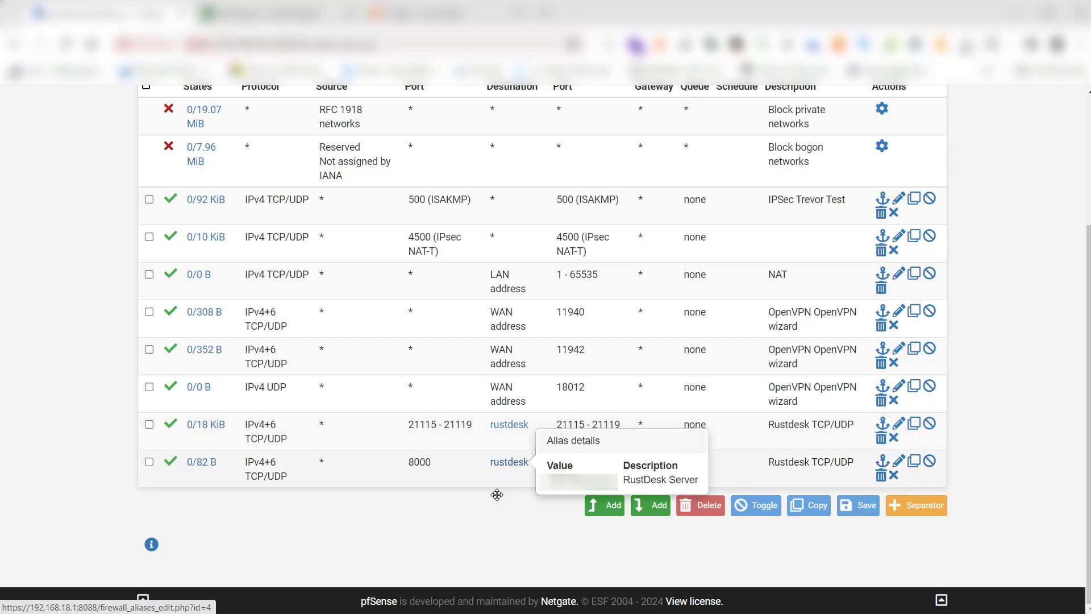
scroll(470, 545, "up", 3)
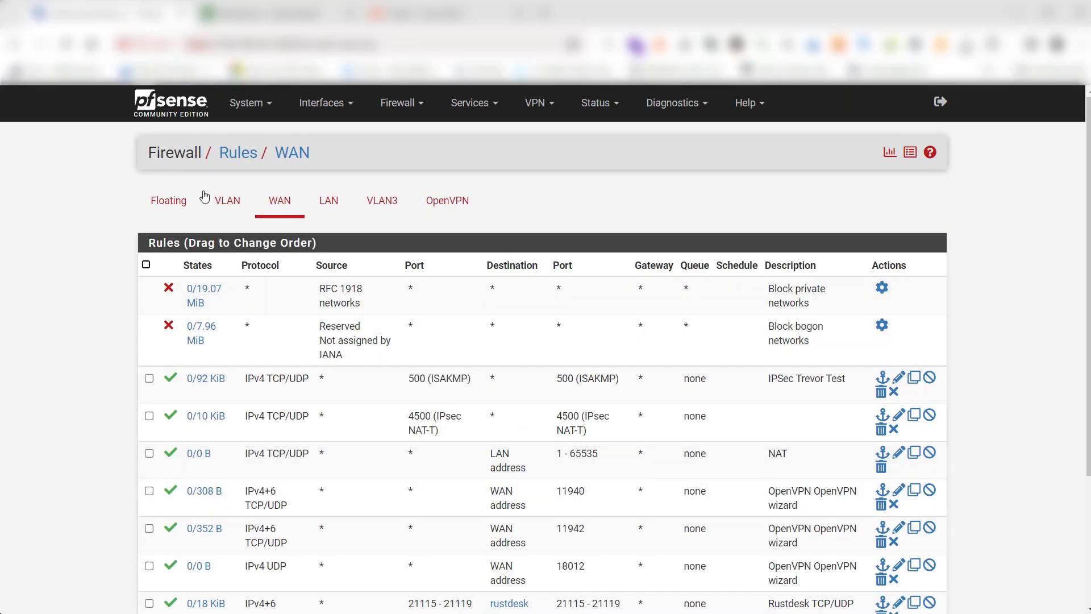
left_click(184, 212)
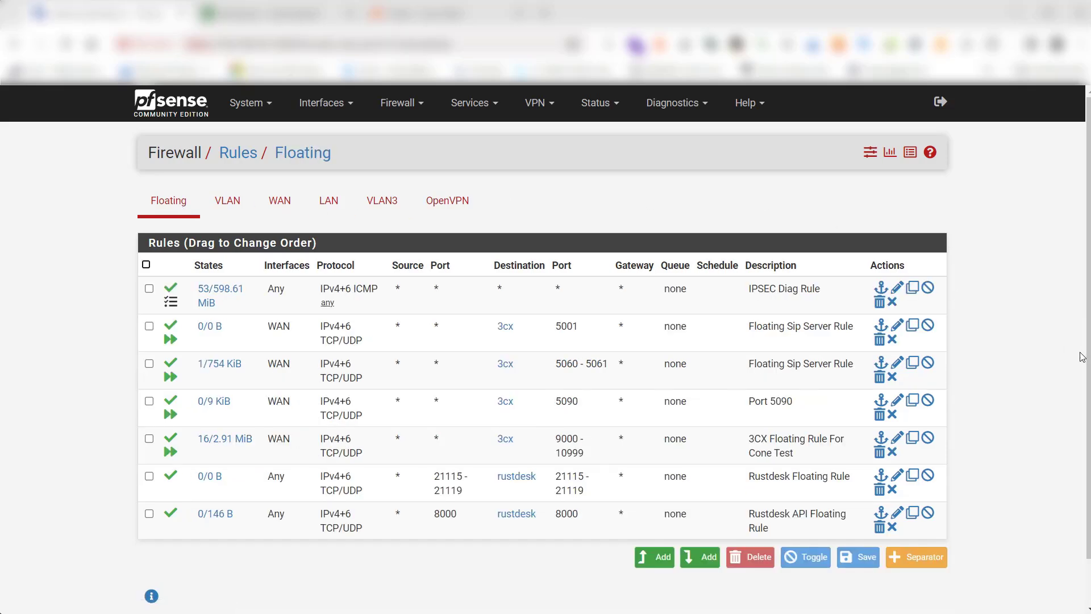
scroll(1069, 386, "down", 1)
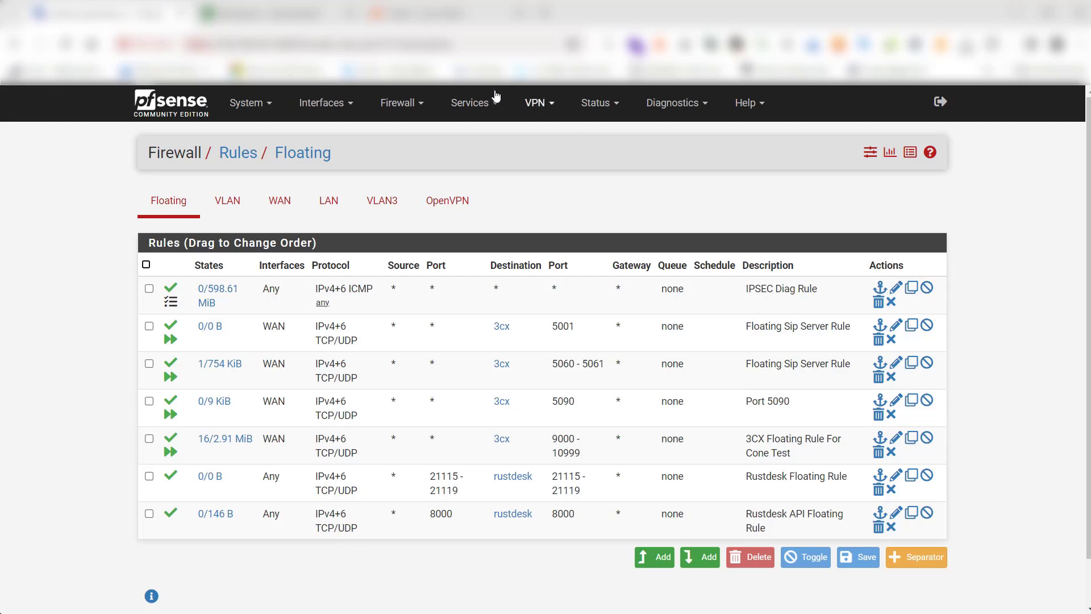
Go to the Dynamic DNS clients and open the second WAN client for editing
left_click(475, 103)
left_click(537, 103)
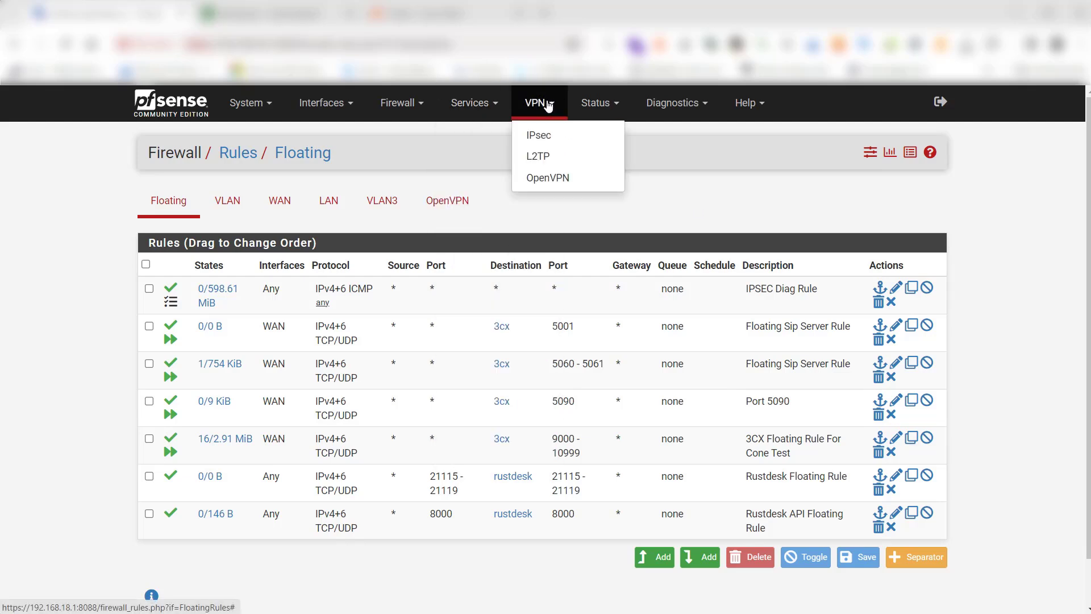
left_click(470, 103)
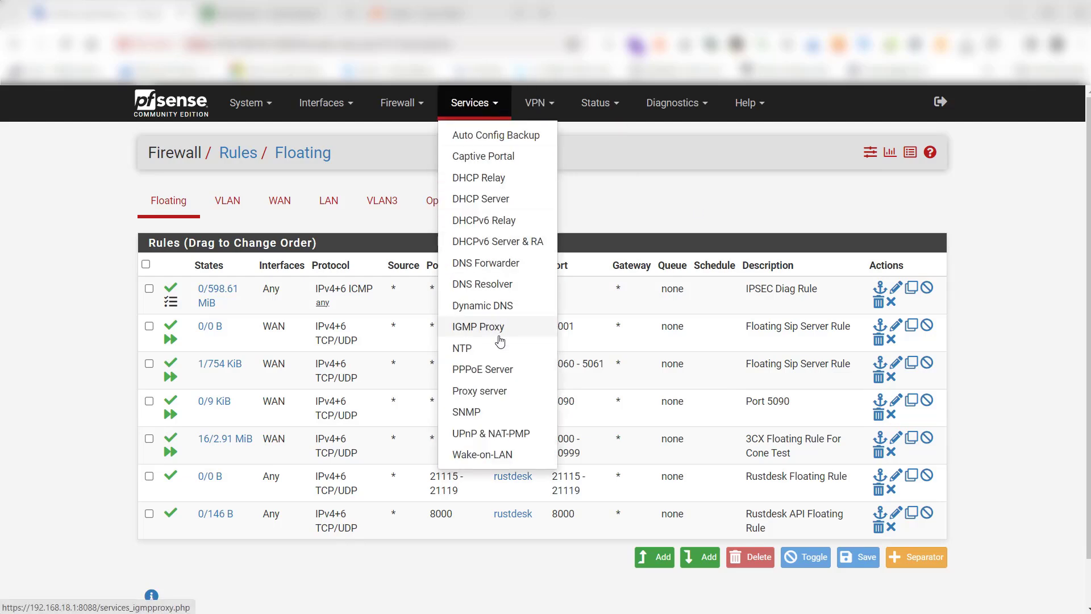
left_click(563, 324)
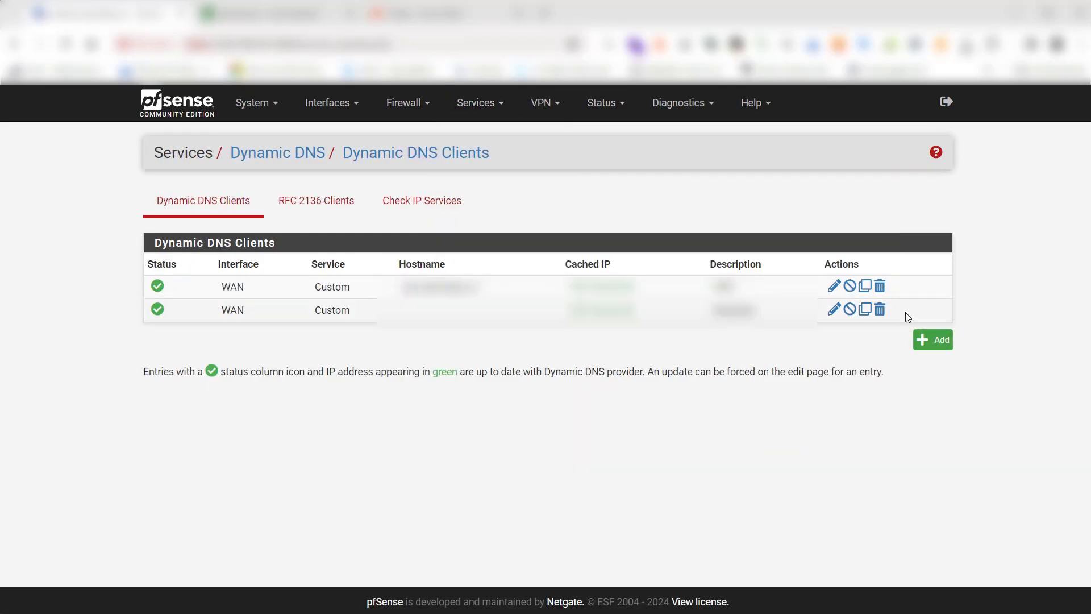
left_click(833, 309)
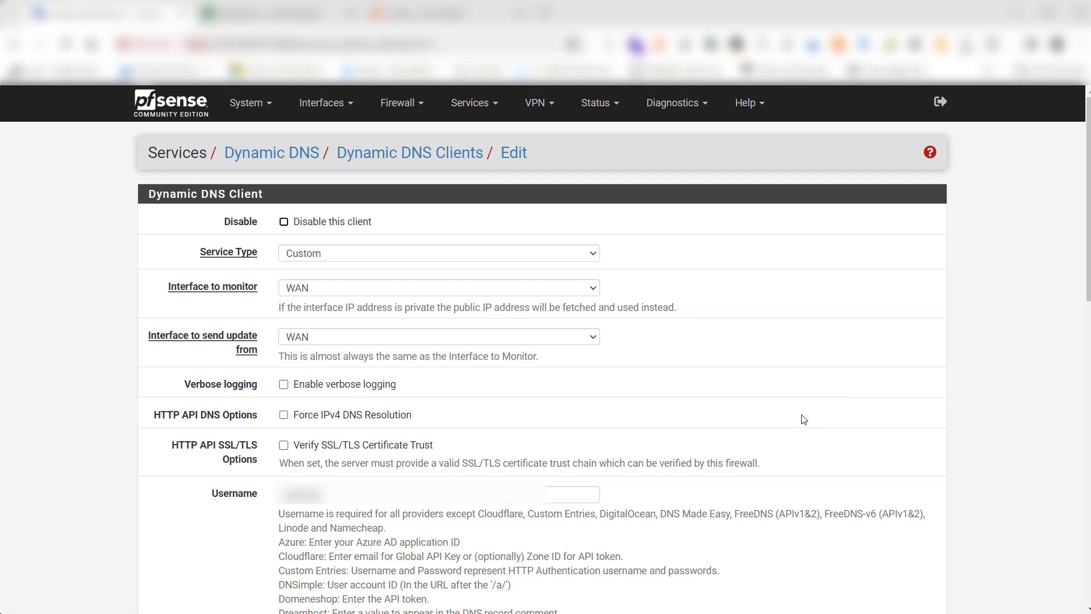
Examine the Dynamic DNS client's settings, from the service options and credentials down to the update URL and description
scroll(719, 417, "down", 3)
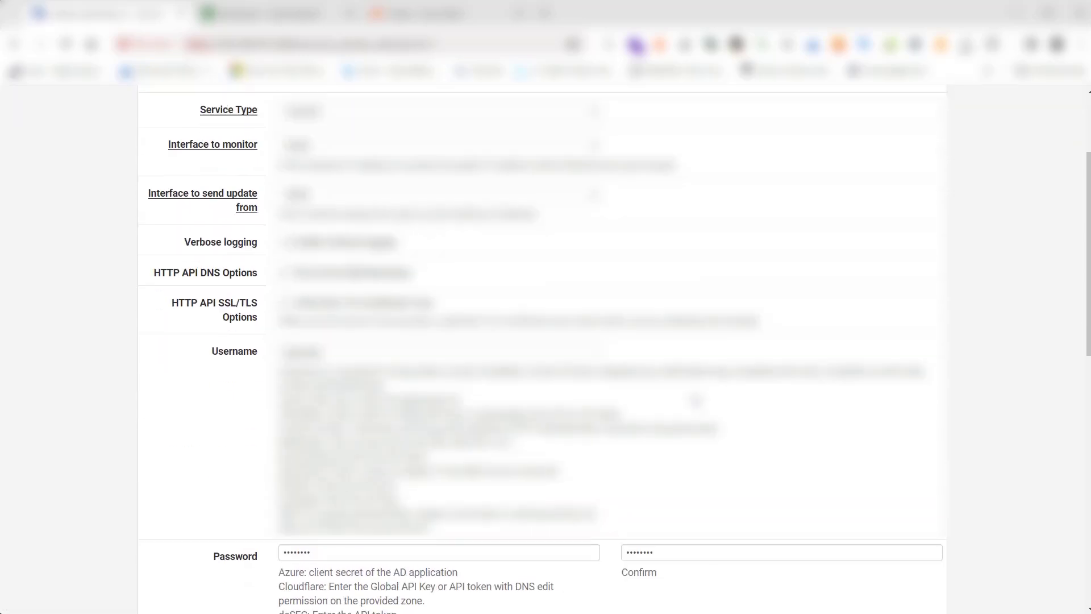
scroll(674, 392, "down", 2)
scroll(662, 391, "down", 2)
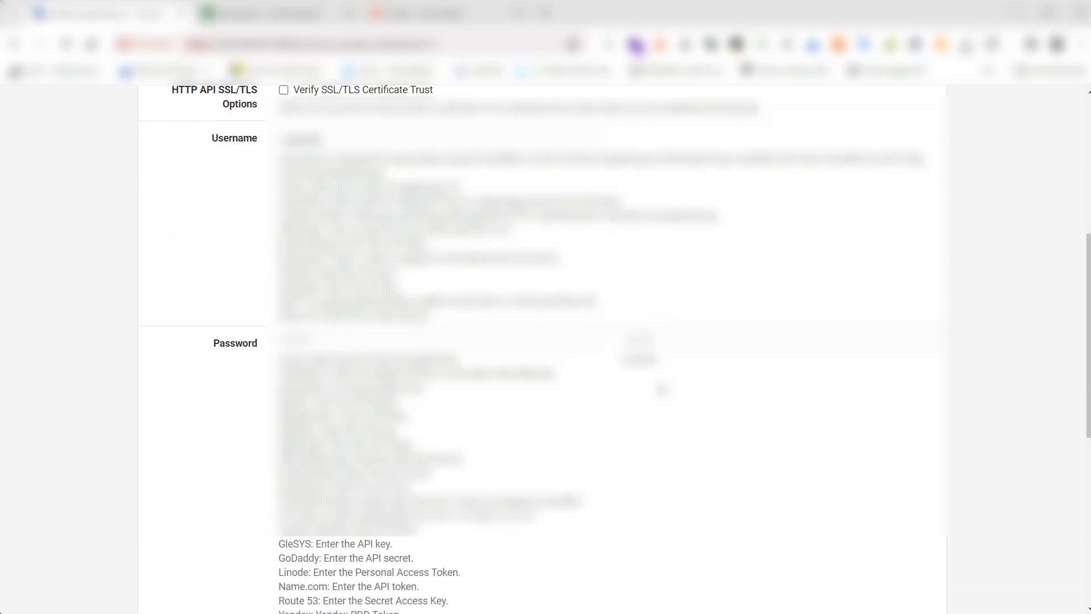
scroll(658, 383, "down", 5)
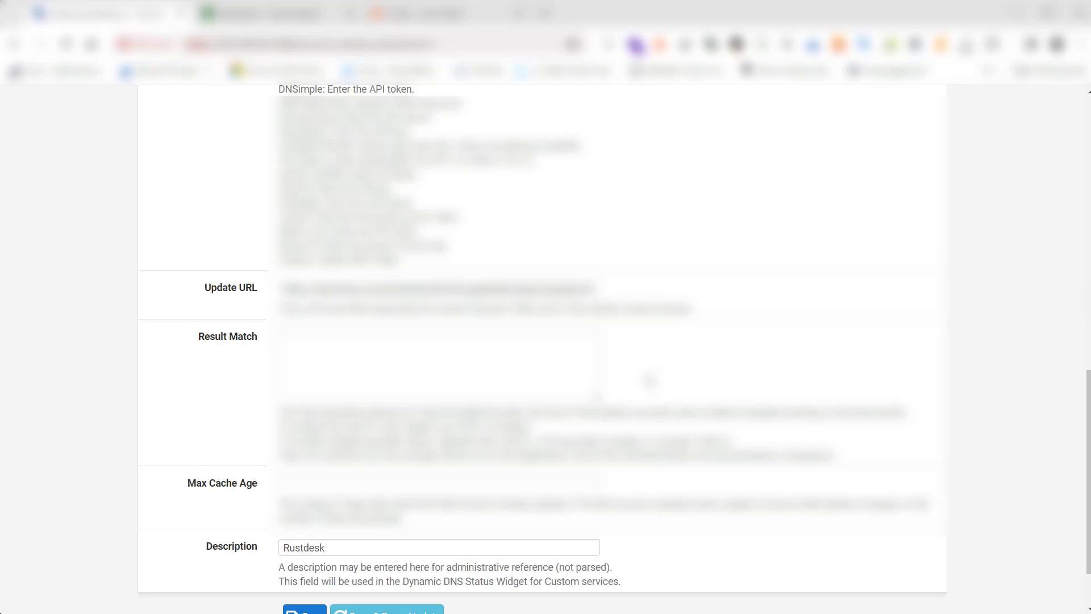
scroll(768, 450, "down", 2)
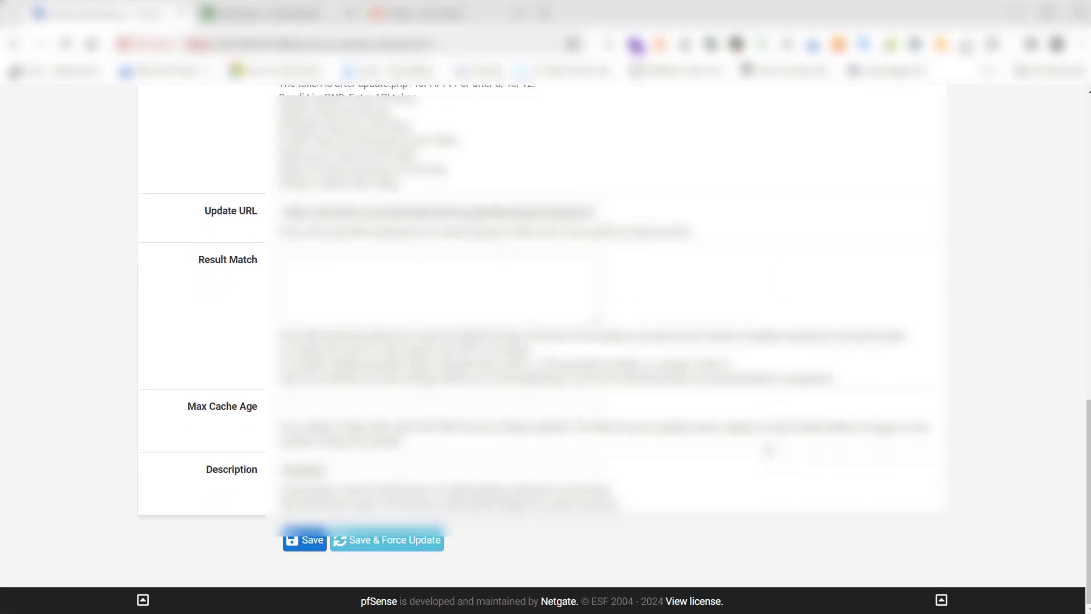
scroll(769, 449, "up", 12)
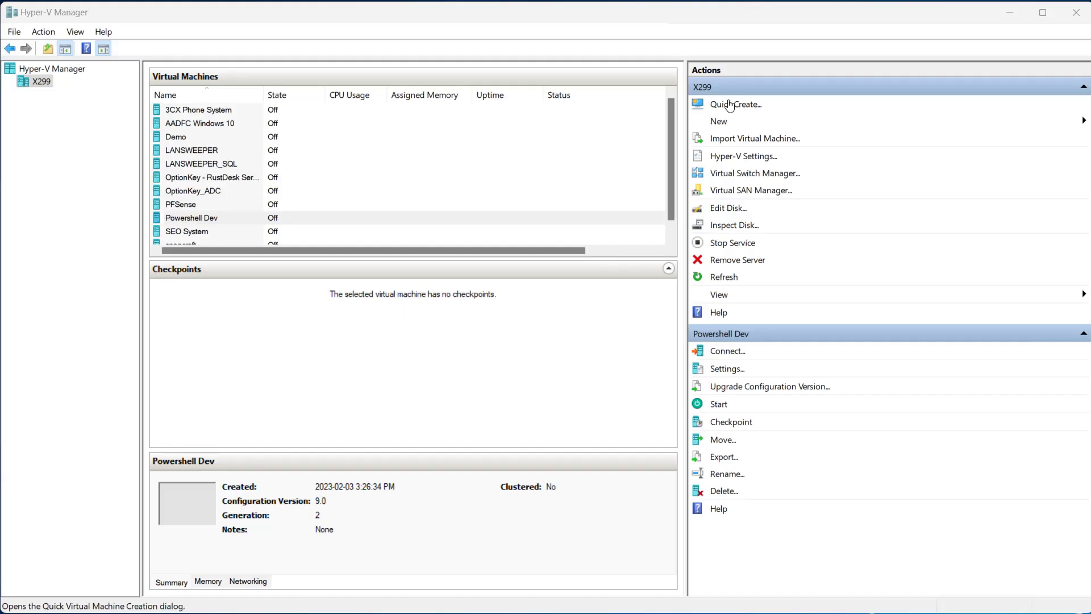
In Hyper-V Manager, start creating a new virtual machine named "rustdesk" in the default location
left_click(722, 124)
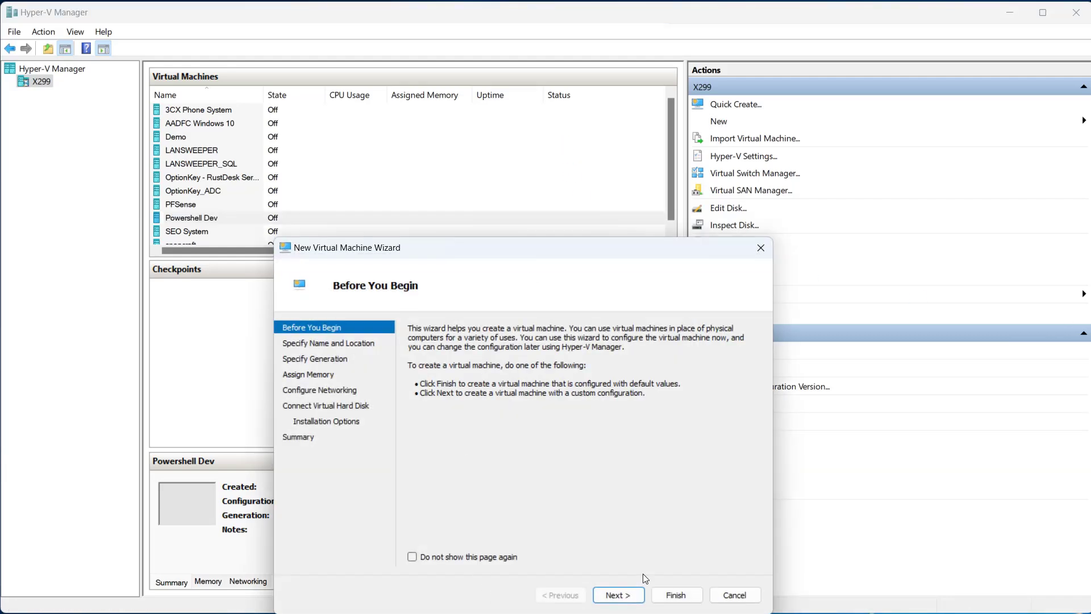
left_click_drag(540, 256, 540, 122)
left_click(616, 460)
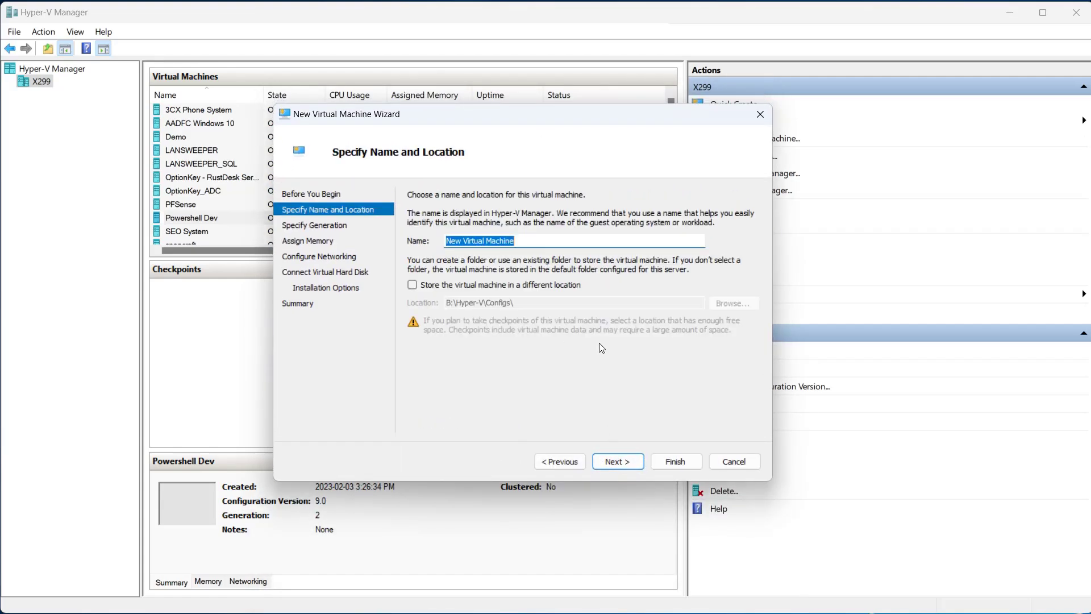
type("rustdesk")
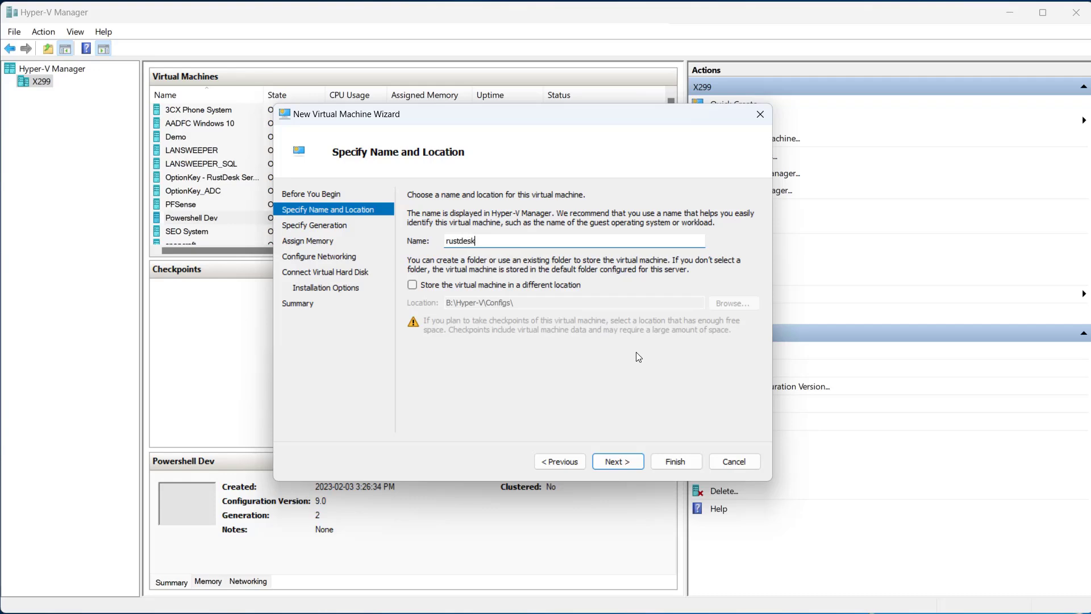
left_click(616, 462)
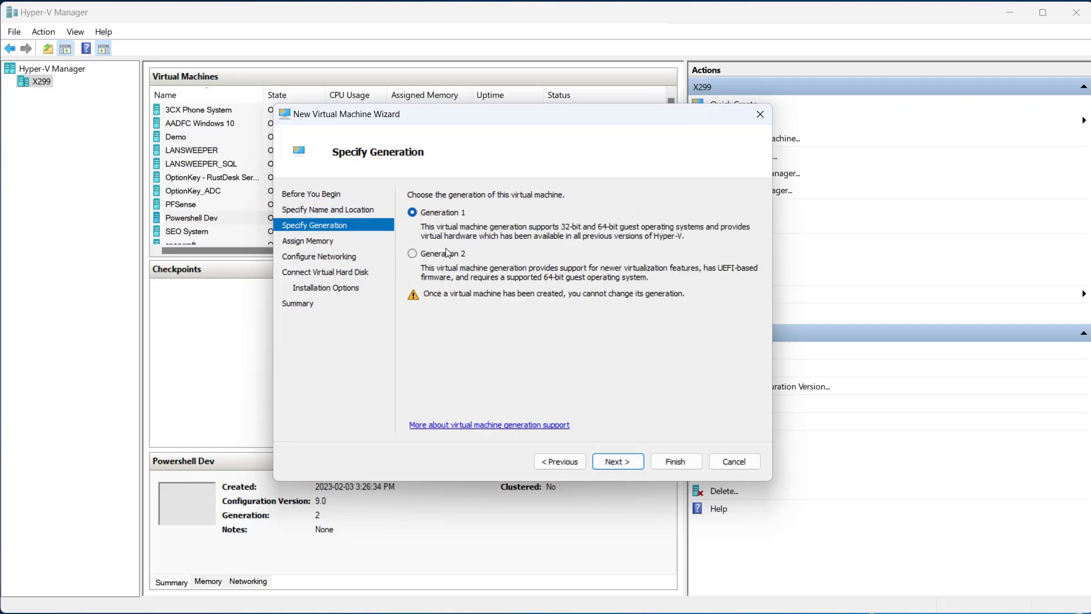
Configure the new virtual machine as Generation 2 with 4096 MB of dynamic startup memory and the SET network connection
left_click(447, 252)
left_click(617, 461)
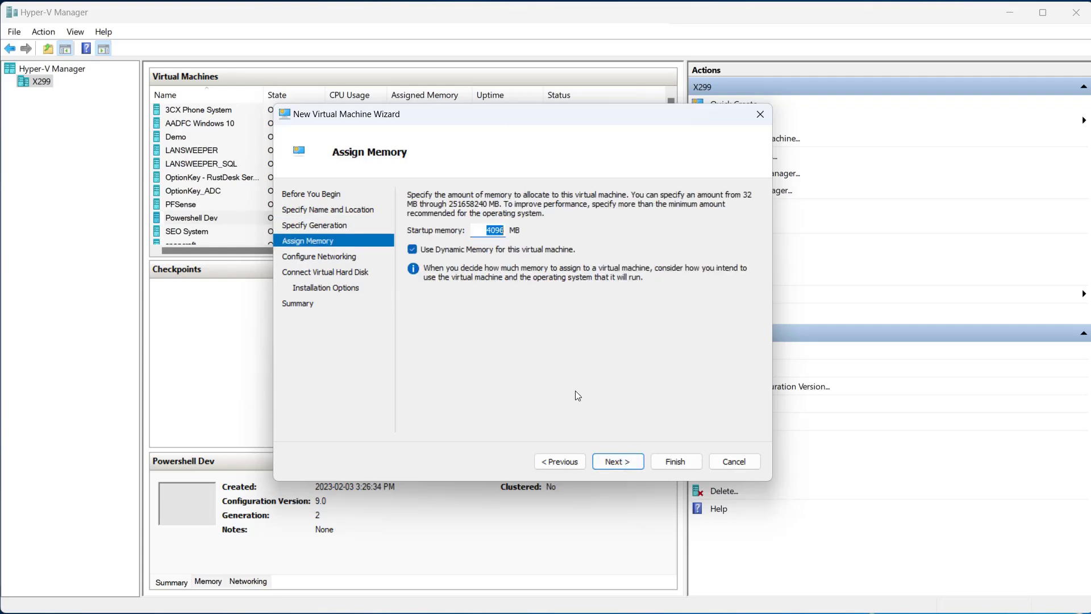
left_click(633, 462)
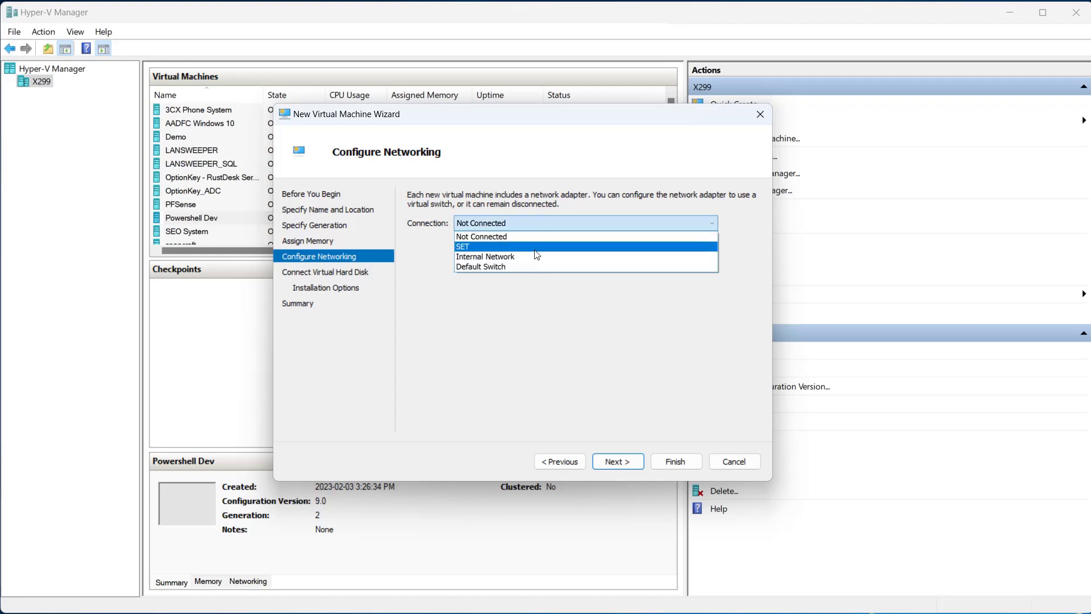
left_click(534, 247)
left_click(659, 466)
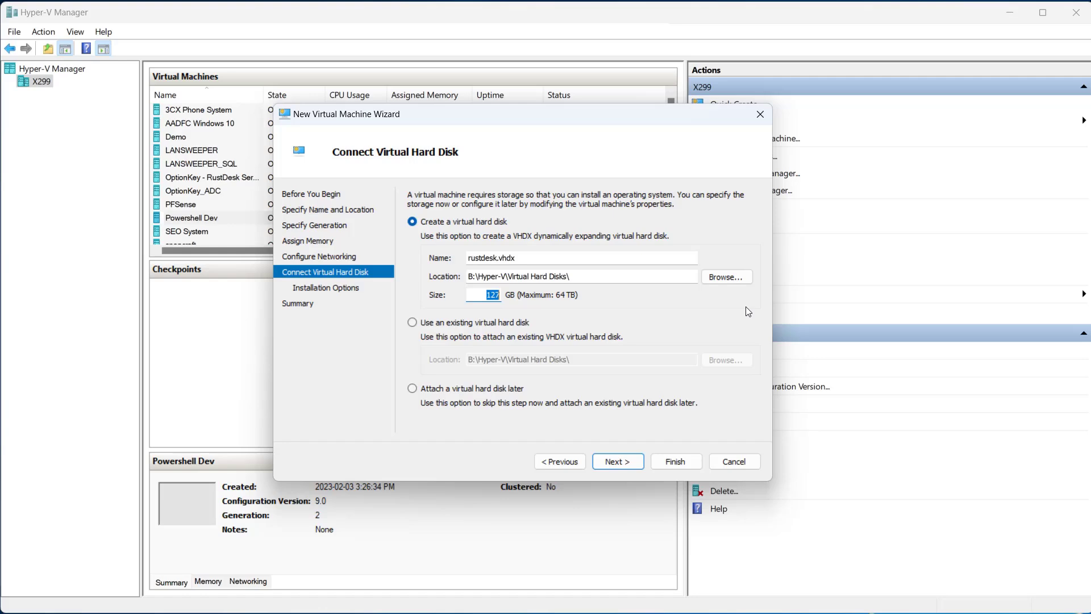
Set the size of the new virtual hard disk rustdesk.vhdx to 60 GB and continue to the installation options
type("60")
double_click(492, 296)
left_click(615, 465)
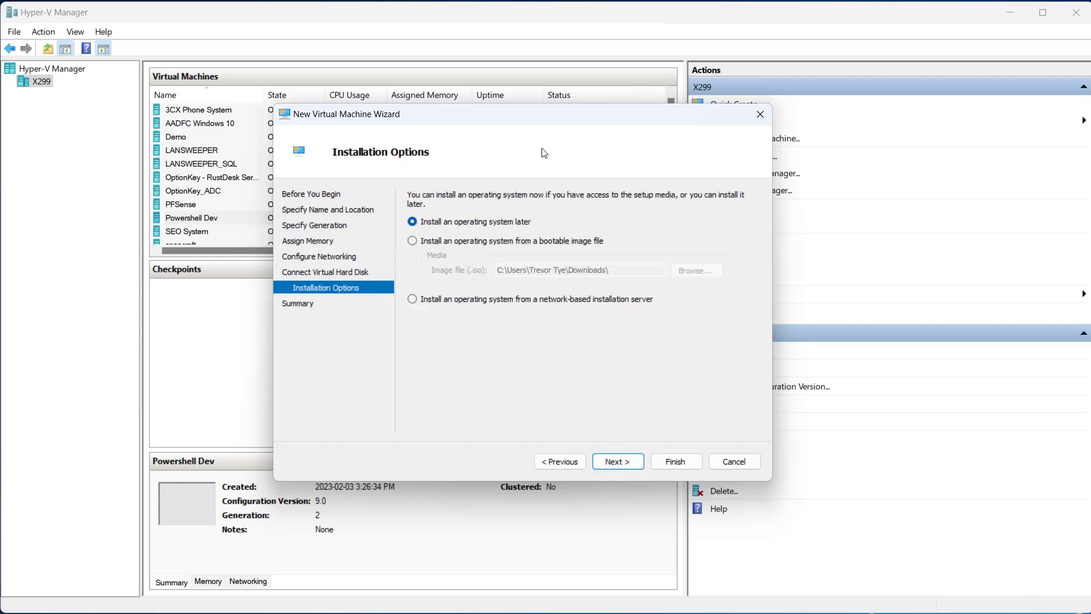
Choose the bootable image ubuntu-22.04.3-live-server-amd64 (1).iso as the installation source and finish creating the virtual machine
left_click(438, 241)
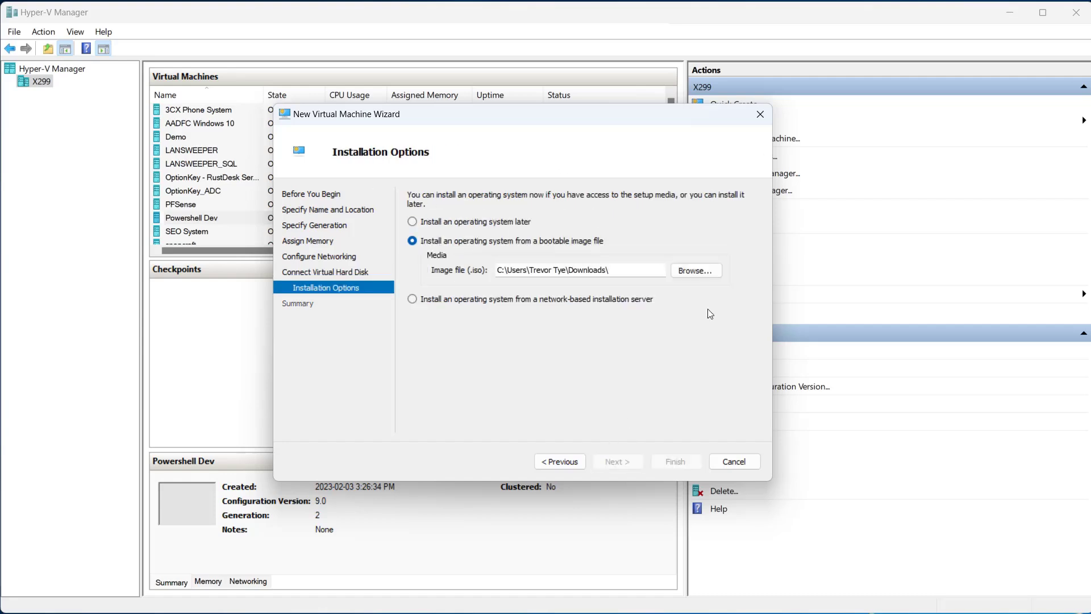
left_click(703, 270)
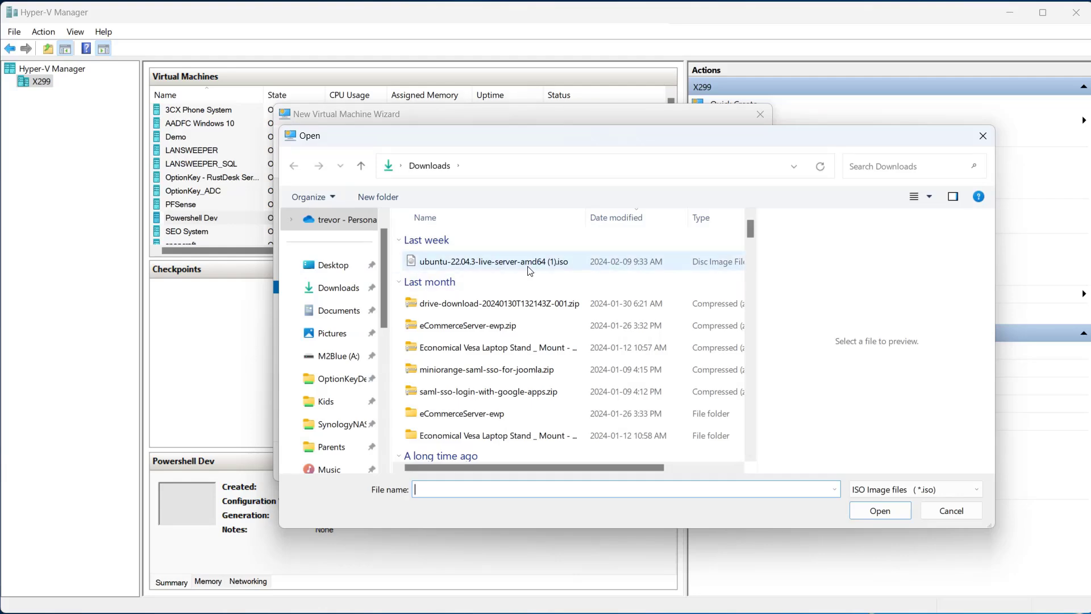
left_click(529, 267)
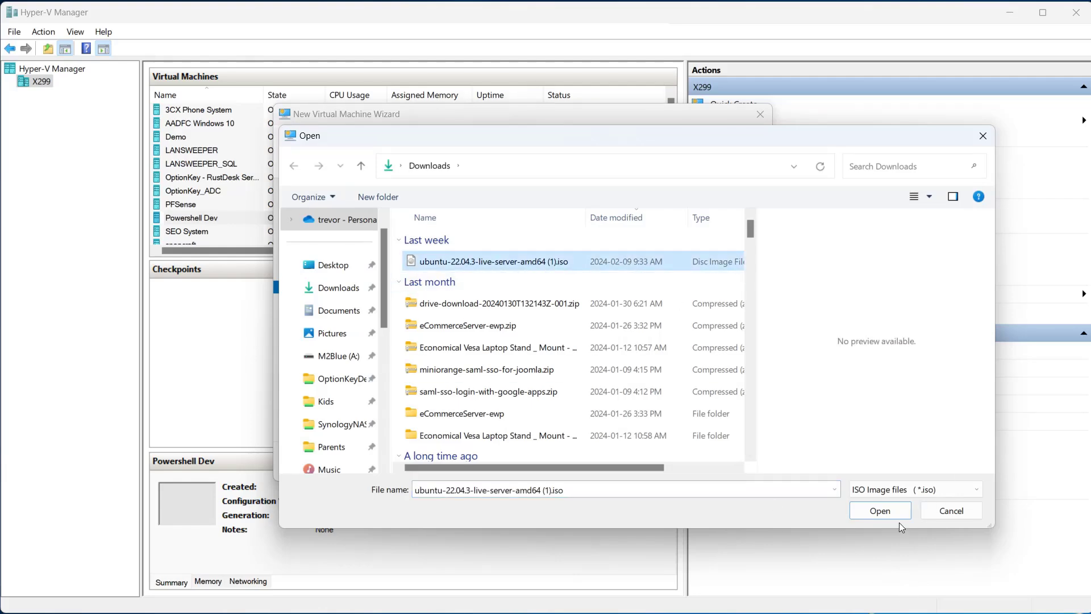
left_click(879, 510)
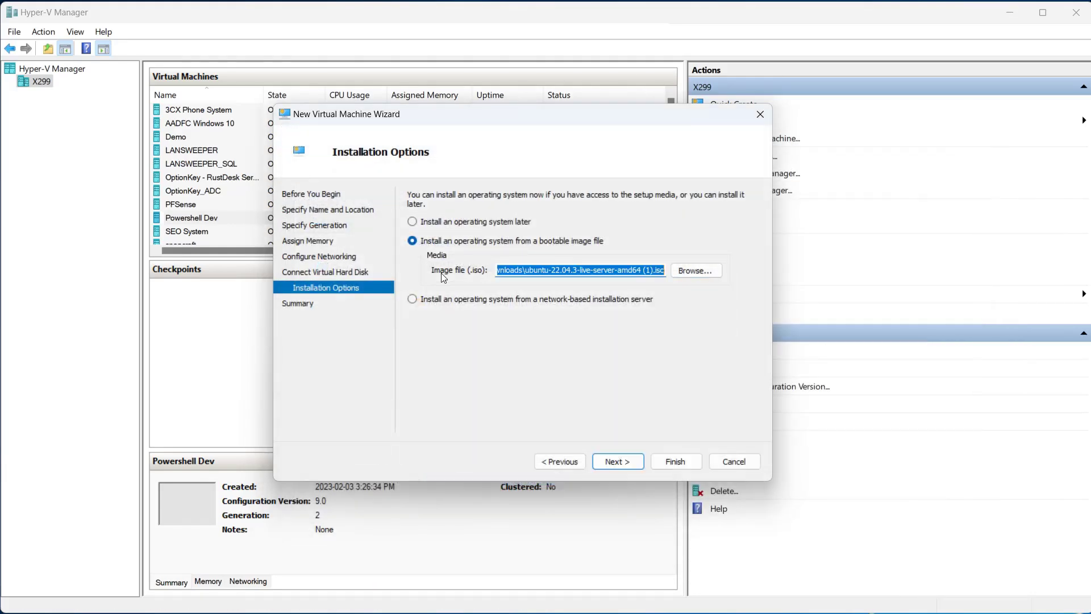
left_click(635, 462)
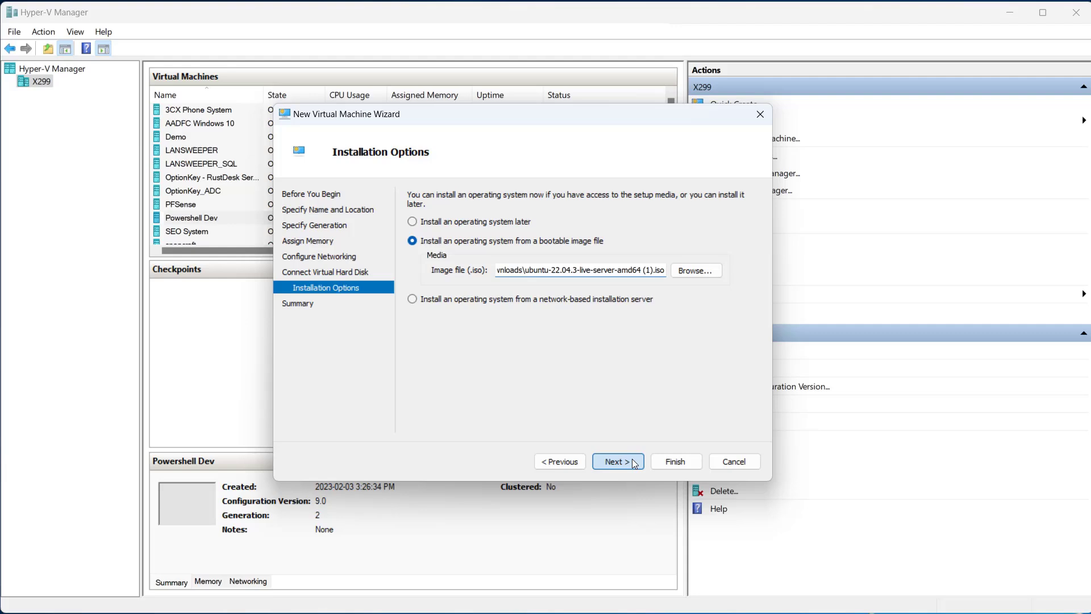
left_click(684, 461)
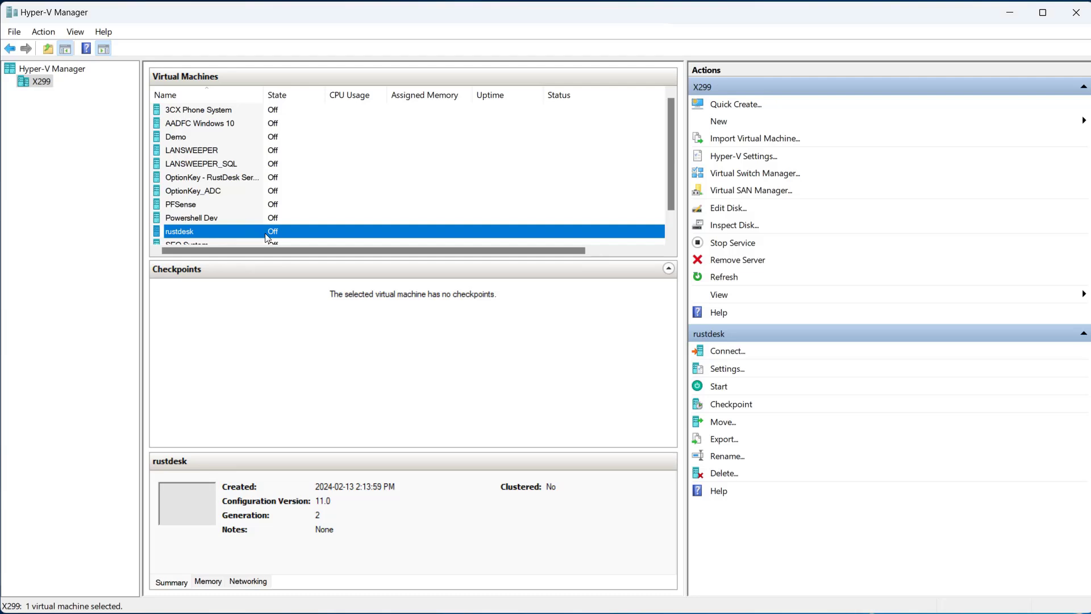
In the rustdesk virtual machine's security settings, set the Secure Boot template to Microsoft UEFI Certificate Authority and enable the Trusted Platform Module
right_click(267, 233)
left_click(354, 266)
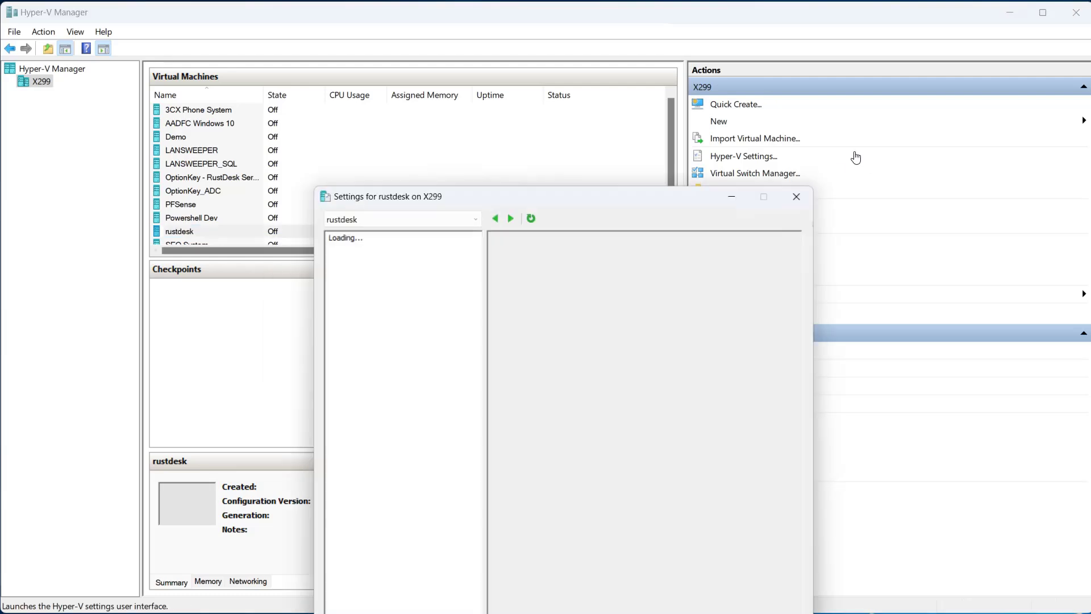
left_click(341, 216)
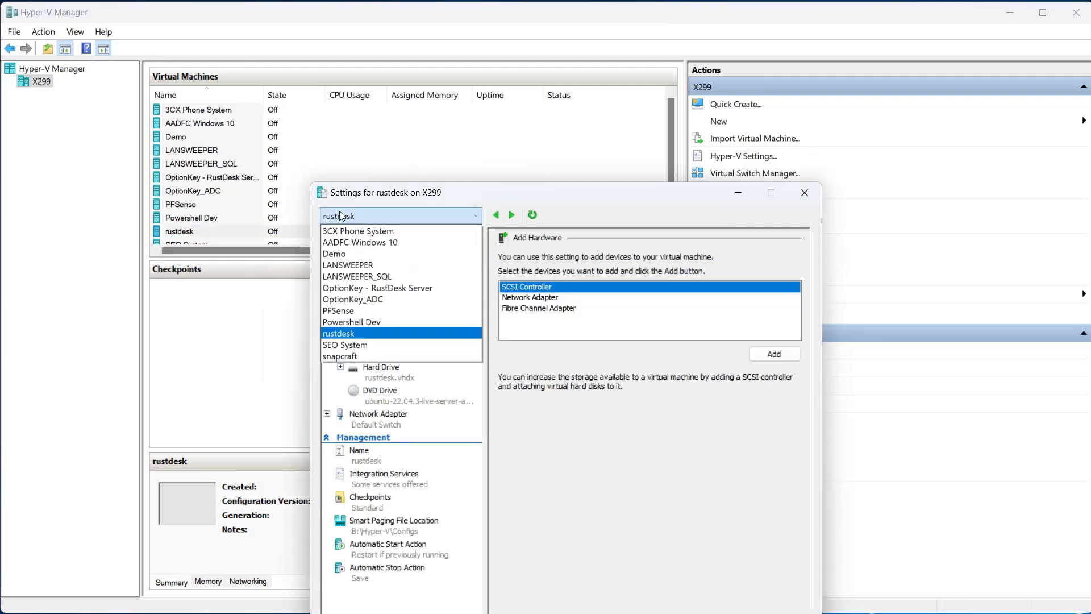
left_click(442, 193)
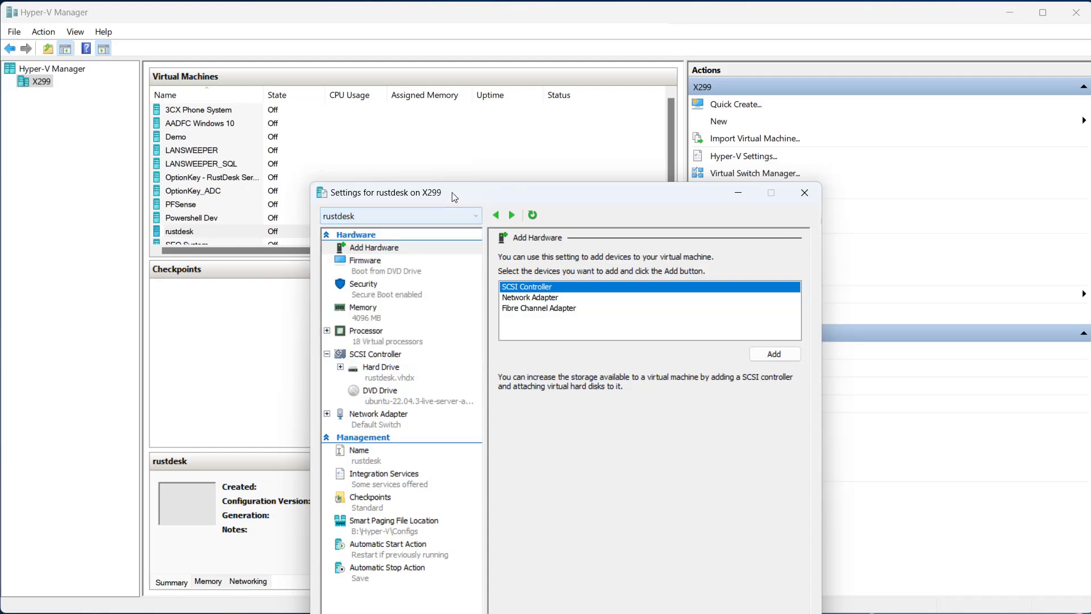
left_click(392, 271)
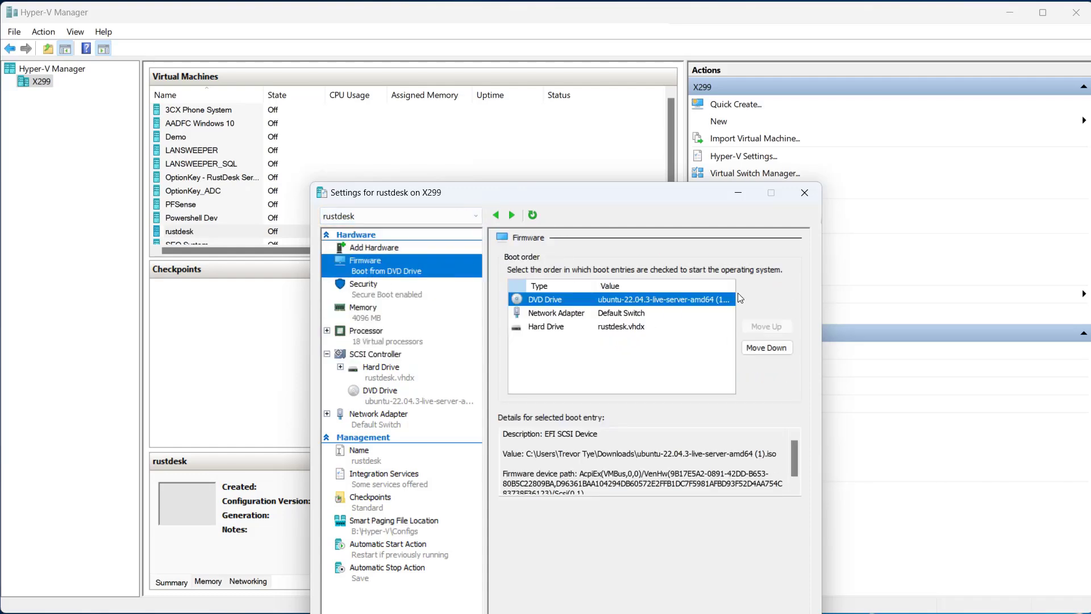
left_click(393, 293)
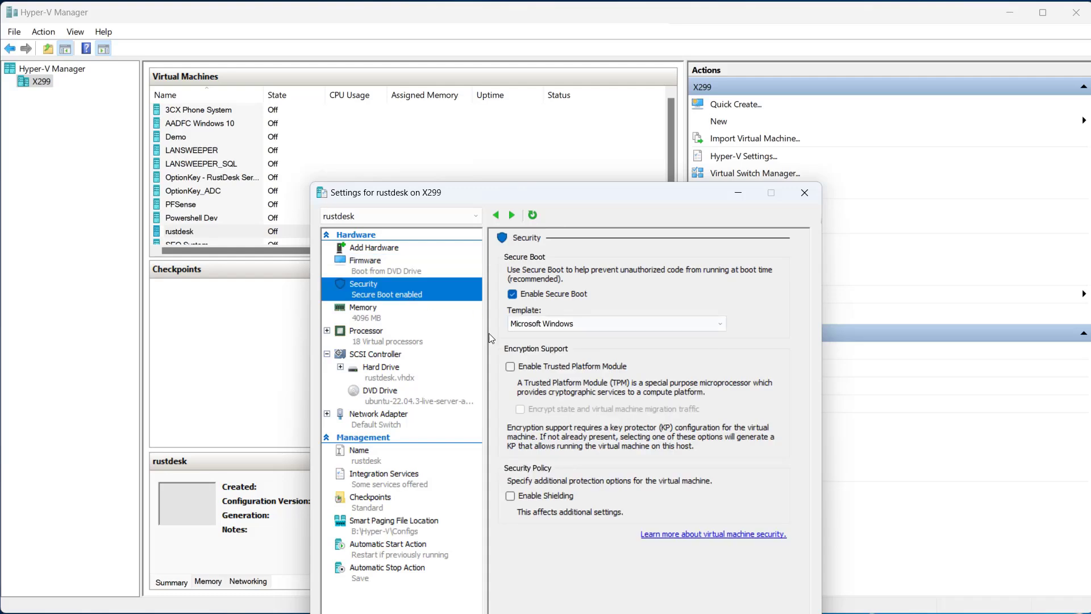
left_click(574, 325)
left_click(562, 343)
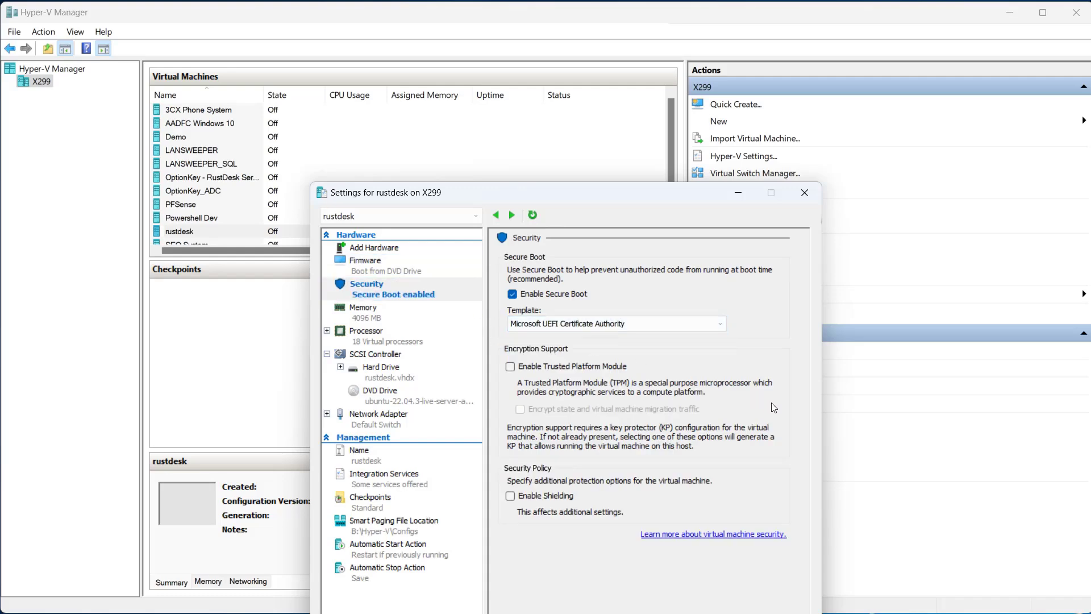
left_click(571, 368)
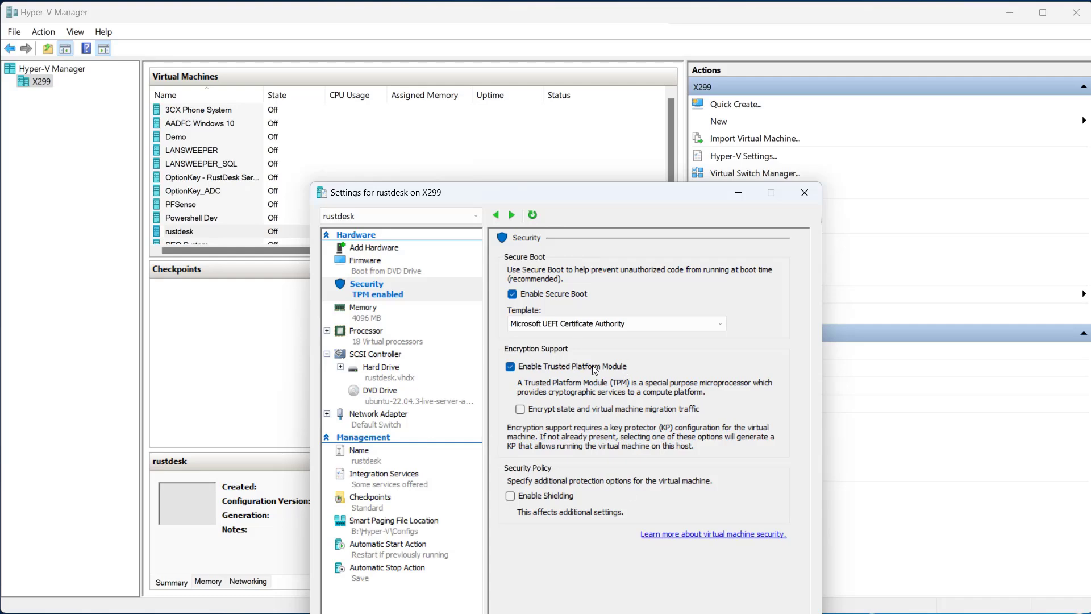
Set the virtual machine's dynamic memory to a minimum of 4096 MB and a maximum of 8192 MB
left_click(378, 315)
left_click(620, 275)
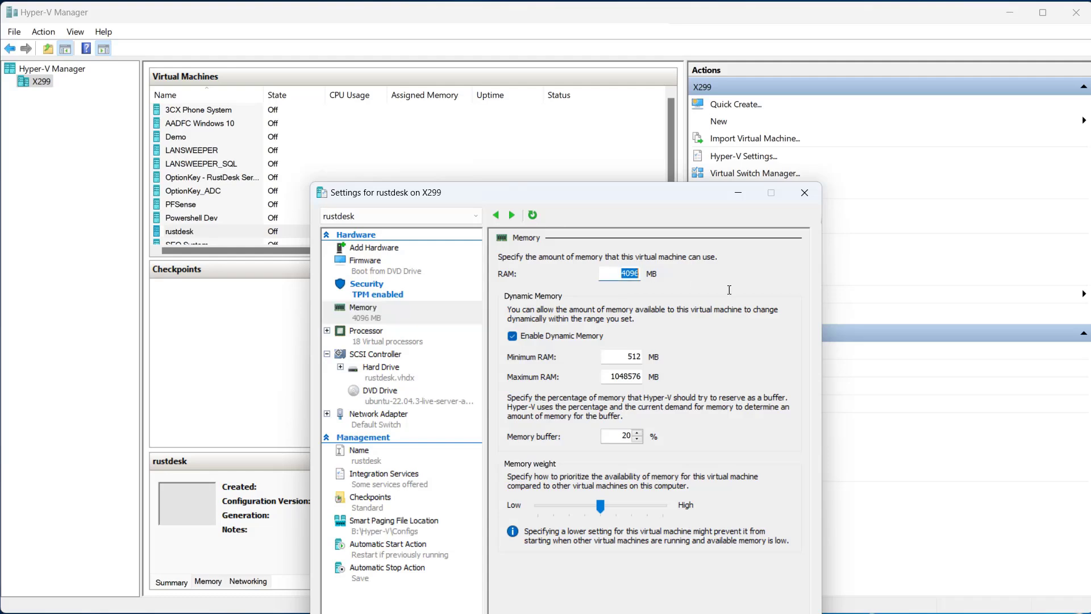
left_click(631, 357)
type("4096")
left_click(605, 377)
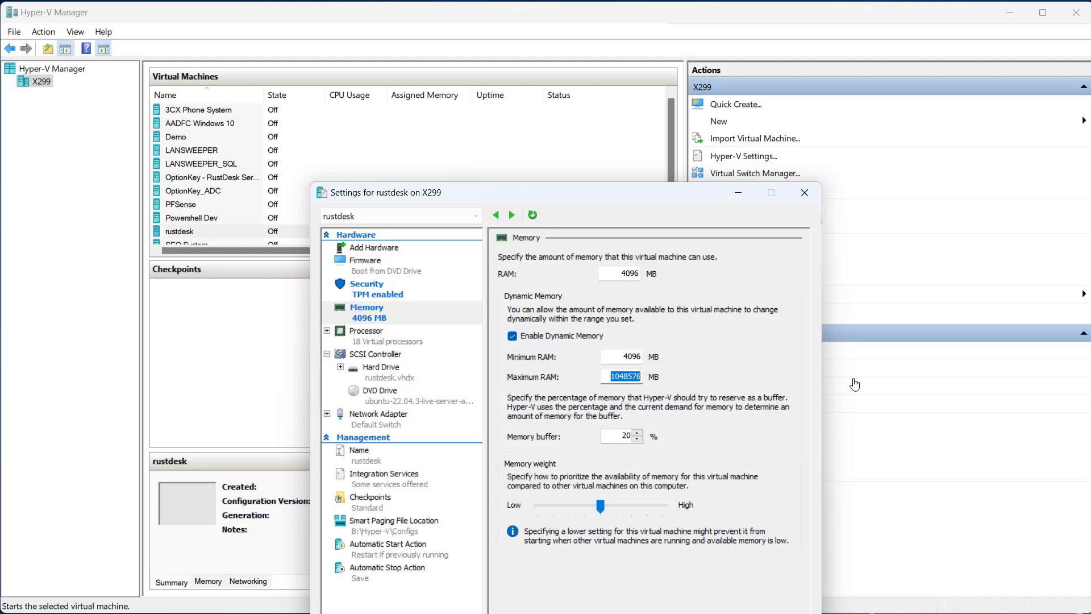
type("8192")
Set the number of virtual processors to 2 and apply the virtual machine's settings
left_click(418, 343)
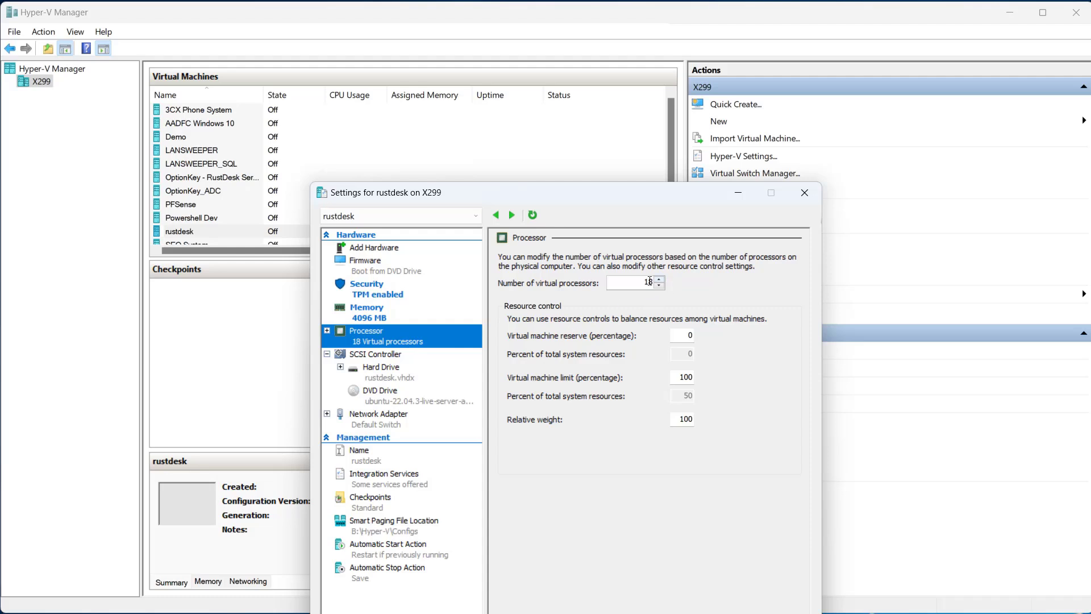
key("Tab")
type("2")
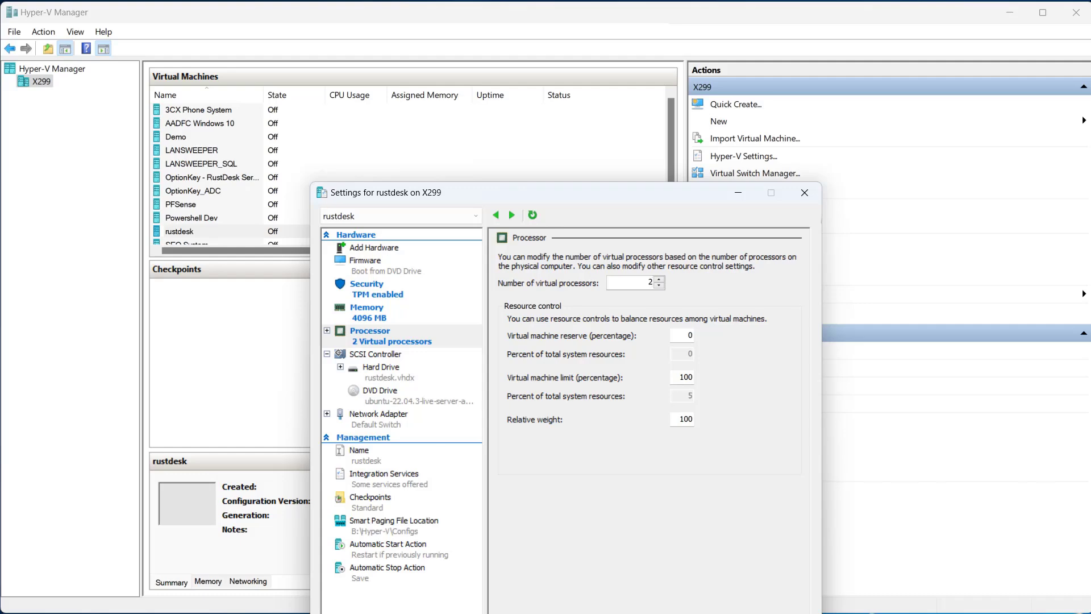
key("Return")
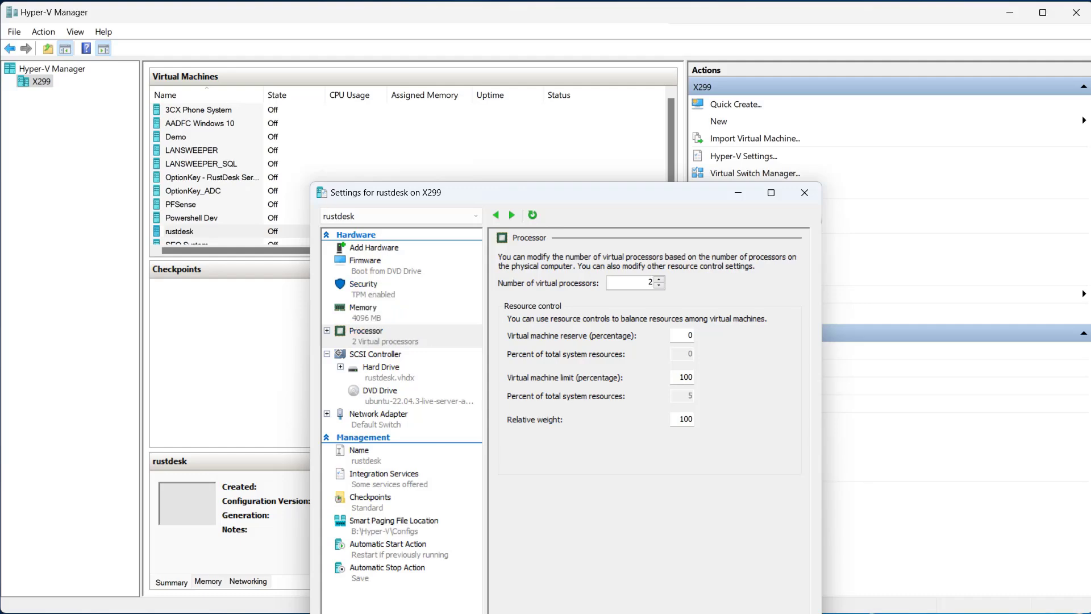
Connect to the rustdesk virtual machine and start it, booting into "Try or Install Ubuntu Server"
right_click(242, 231)
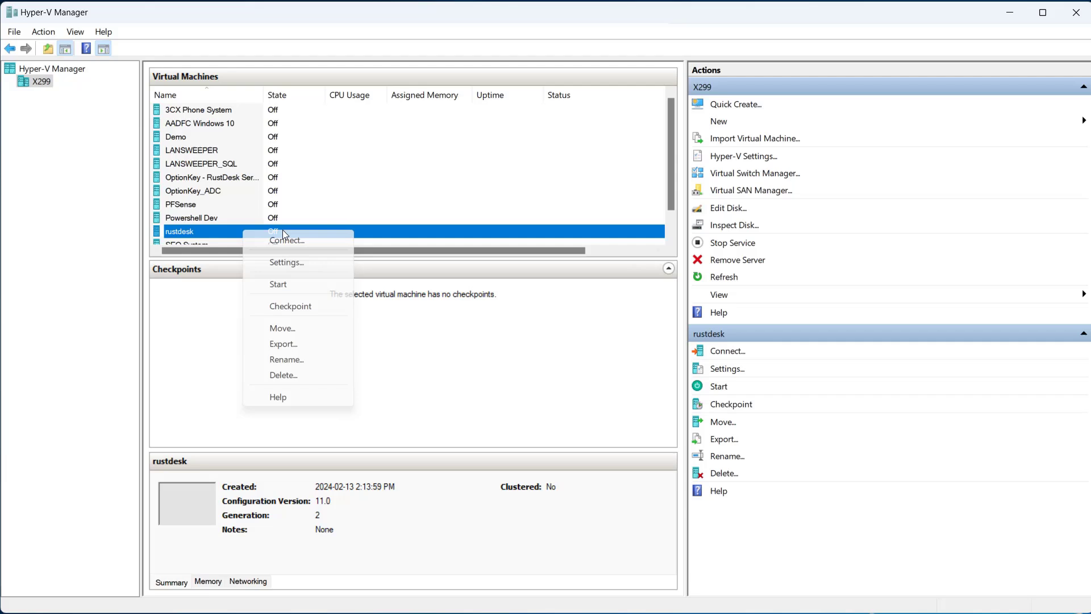
left_click(312, 239)
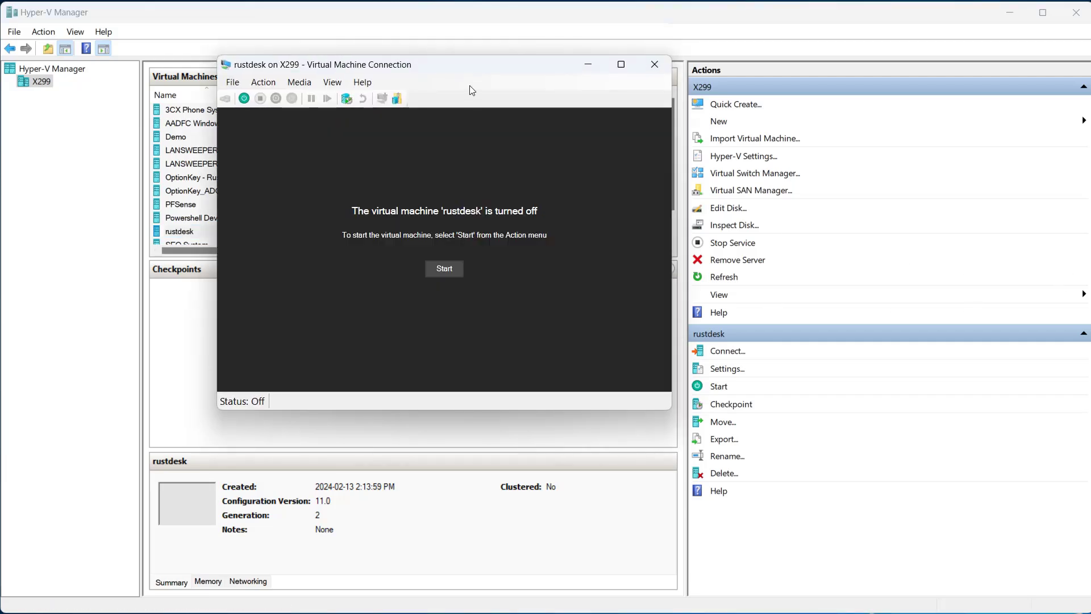
left_click(449, 268)
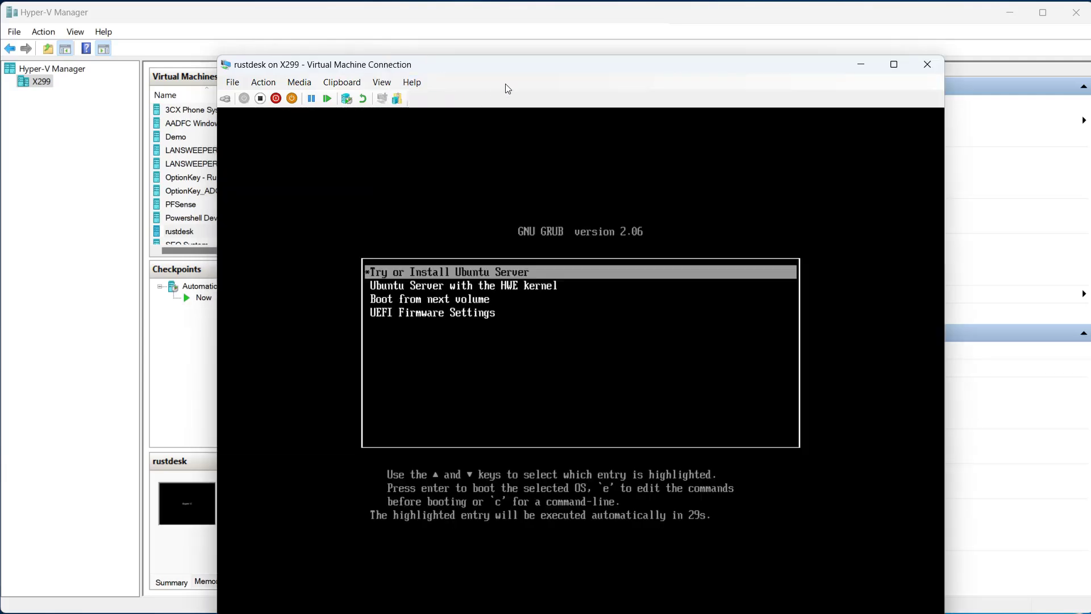
left_click_drag(537, 63, 488, 10)
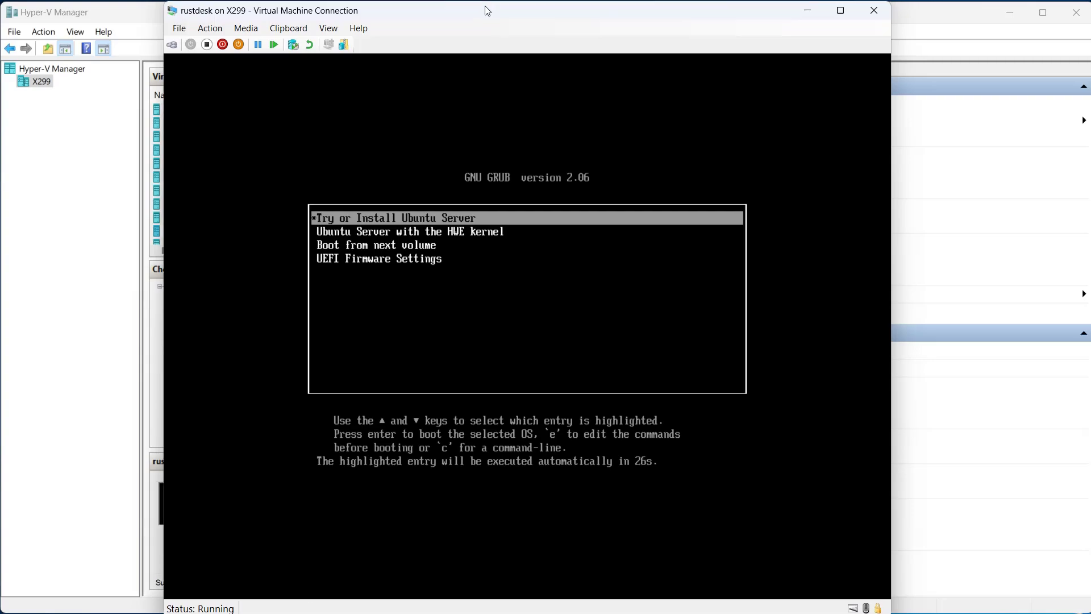
key("Return")
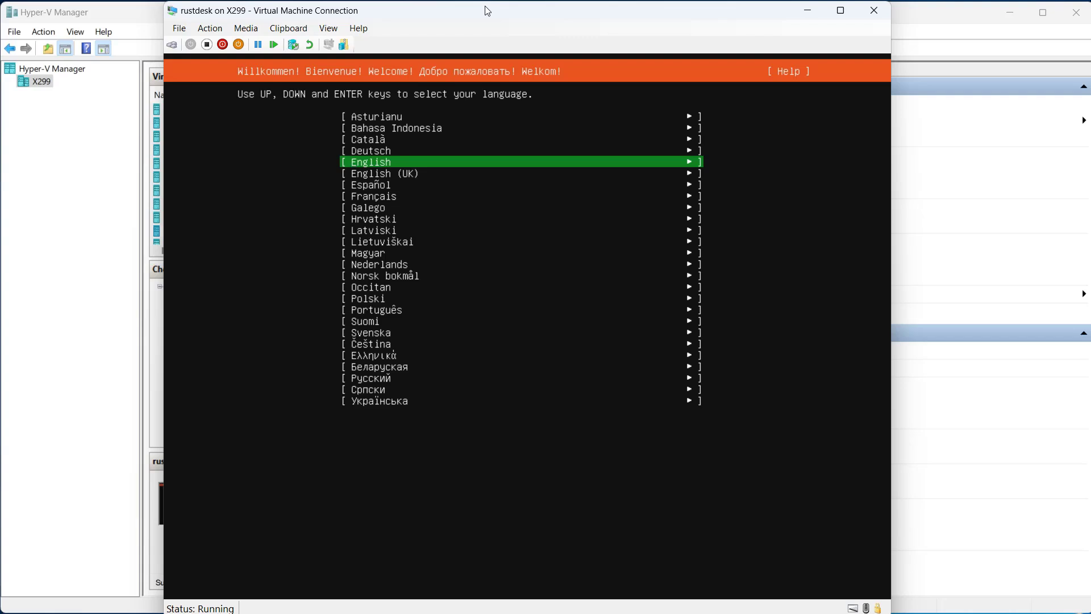
Choose English as the installer language and update to the new installer version
key("Return")
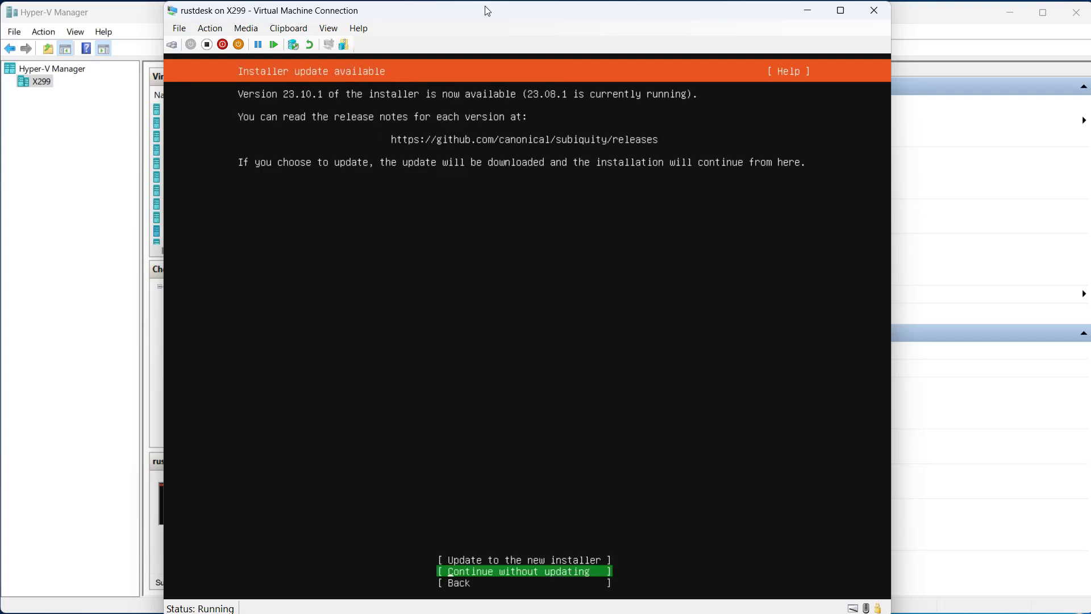
key("Up")
key("Return")
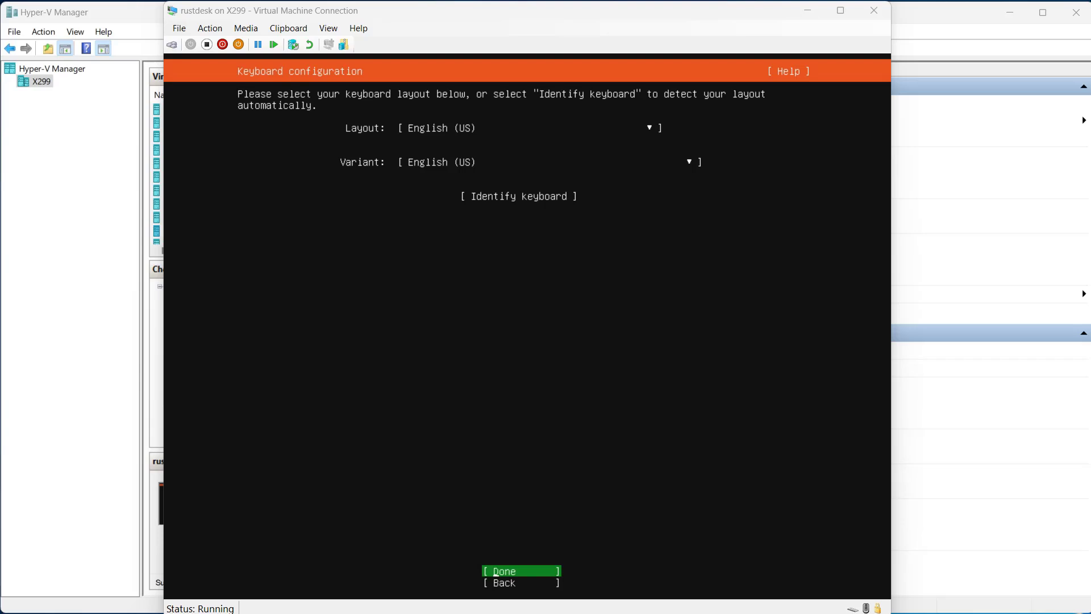
Accept the English (US) keyboard layout and choose Ubuntu Server (minimized) as the installation base
key("alt+Tab")
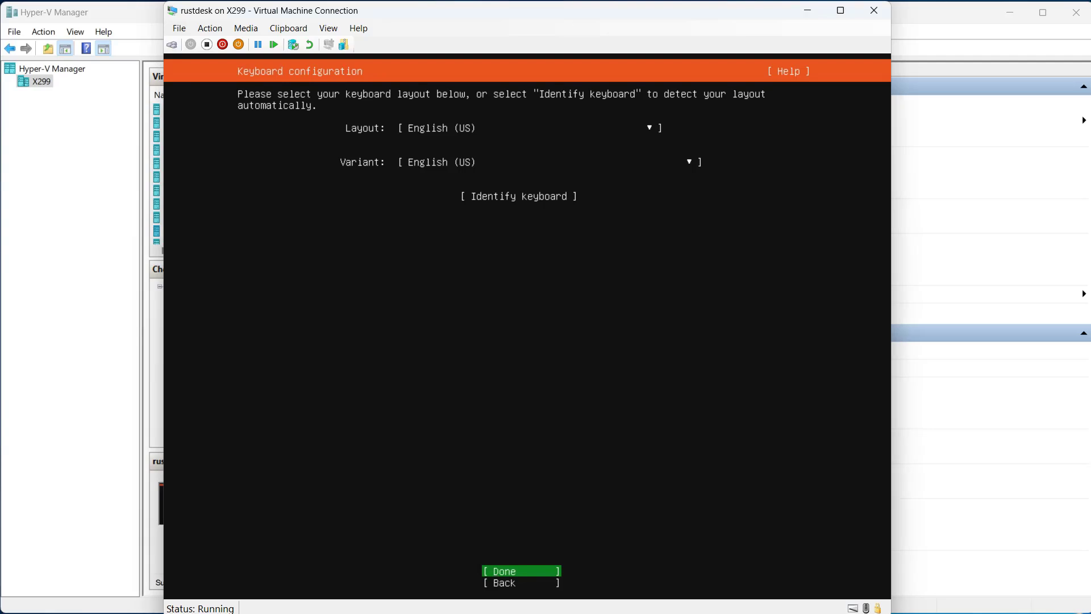
key("Return")
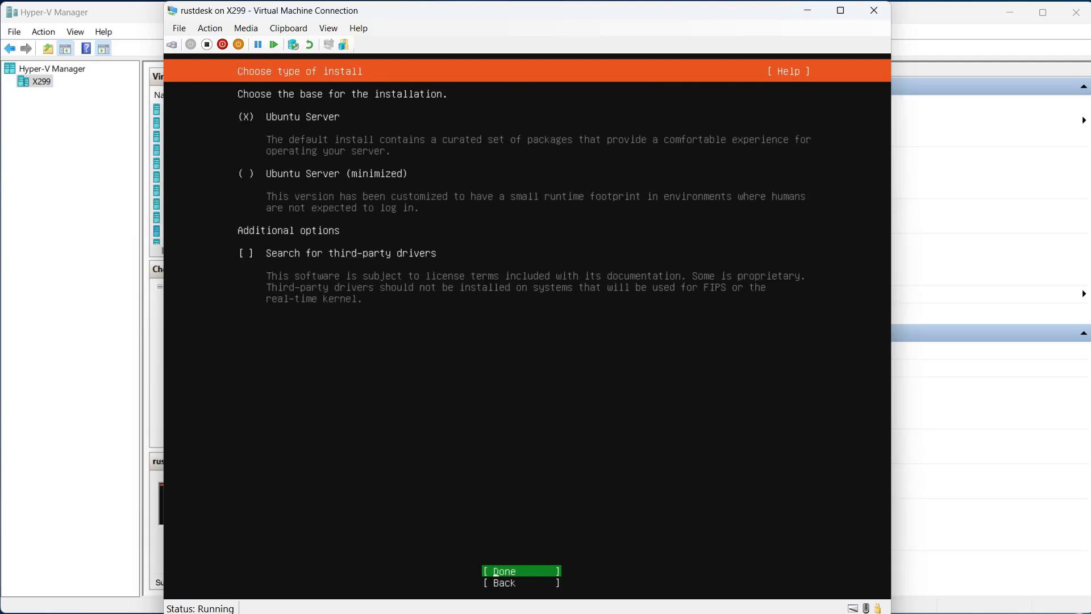
key("Tab")
key("Tab")
key("Tab")
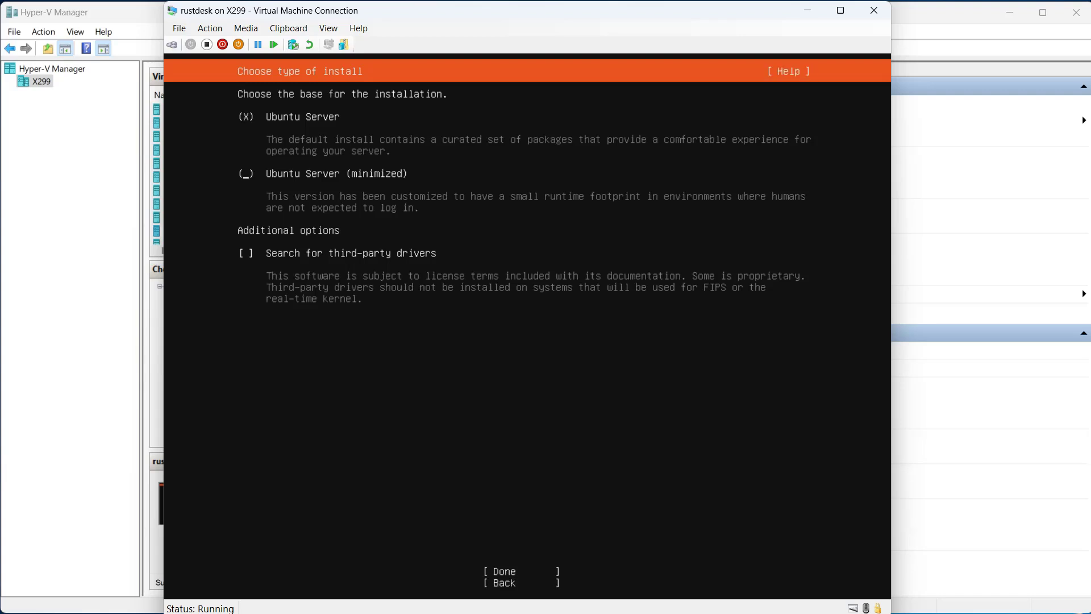
key("space")
key("Tab")
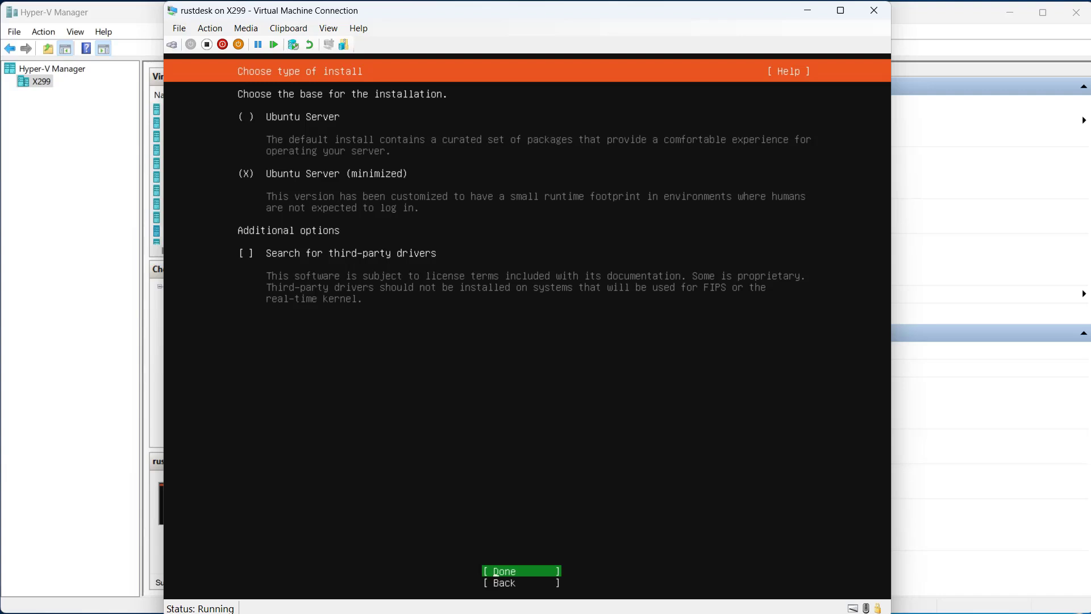
key("Return")
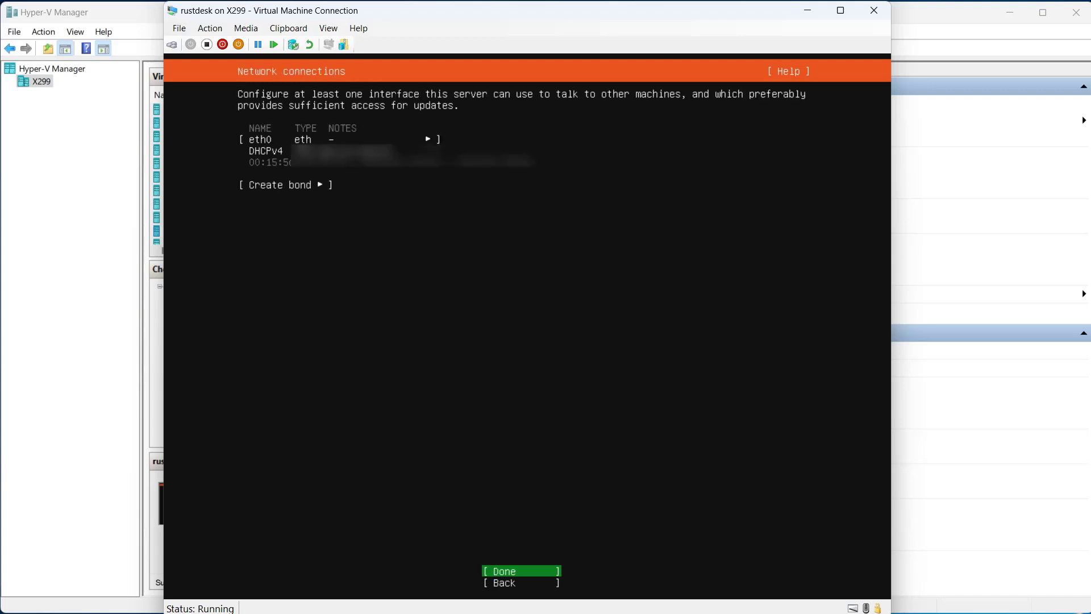
Accept the default eth0 network connection and Ubuntu archive mirror, leaving the proxy address blank
key("Return")
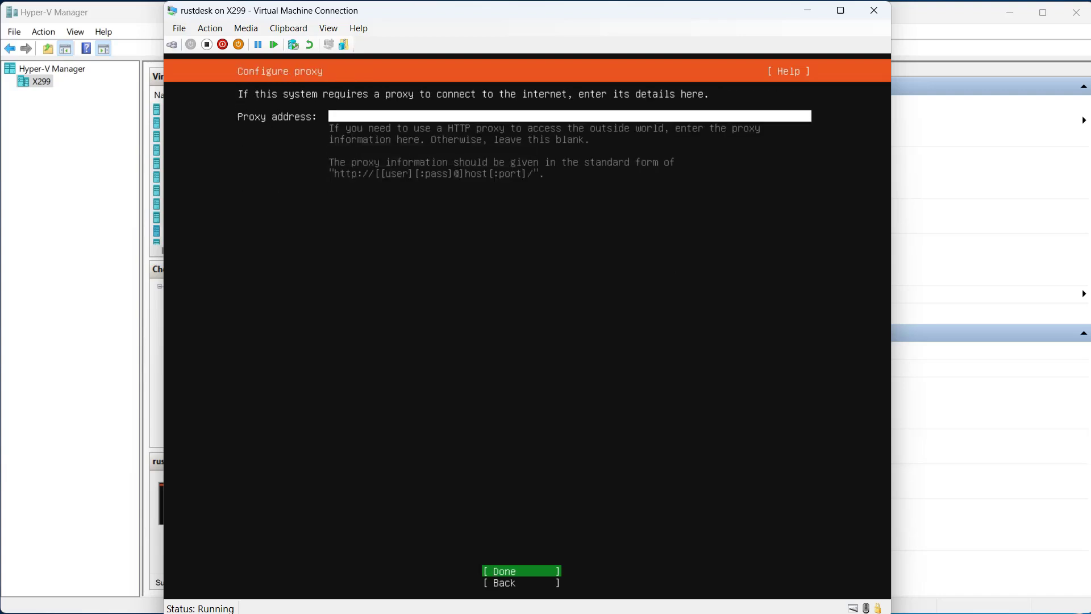
key("Return")
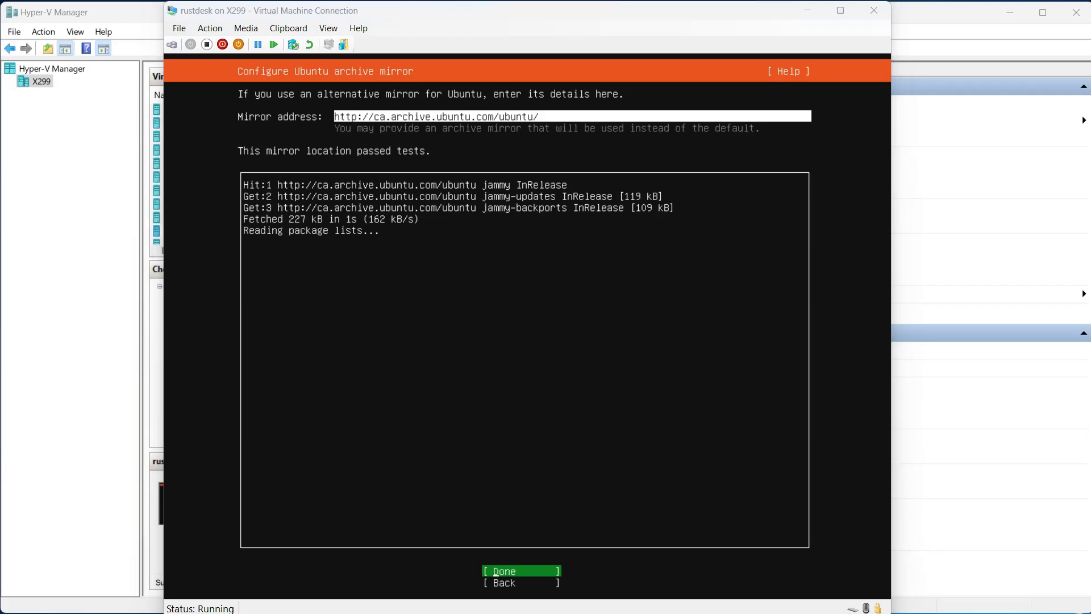
key("Return")
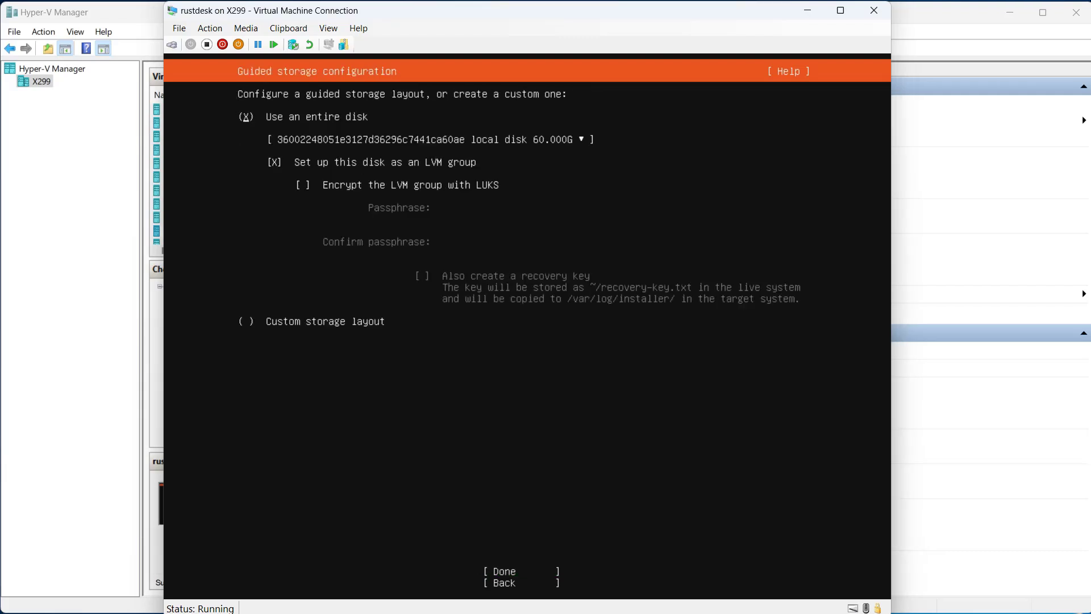
In the guided storage configuration, turn off setting up the entire disk as an LVM group
key("Tab")
Accept the guided storage layout using the entire disk and confirm the destructive action to begin the installation
key("Tab")
key("space")
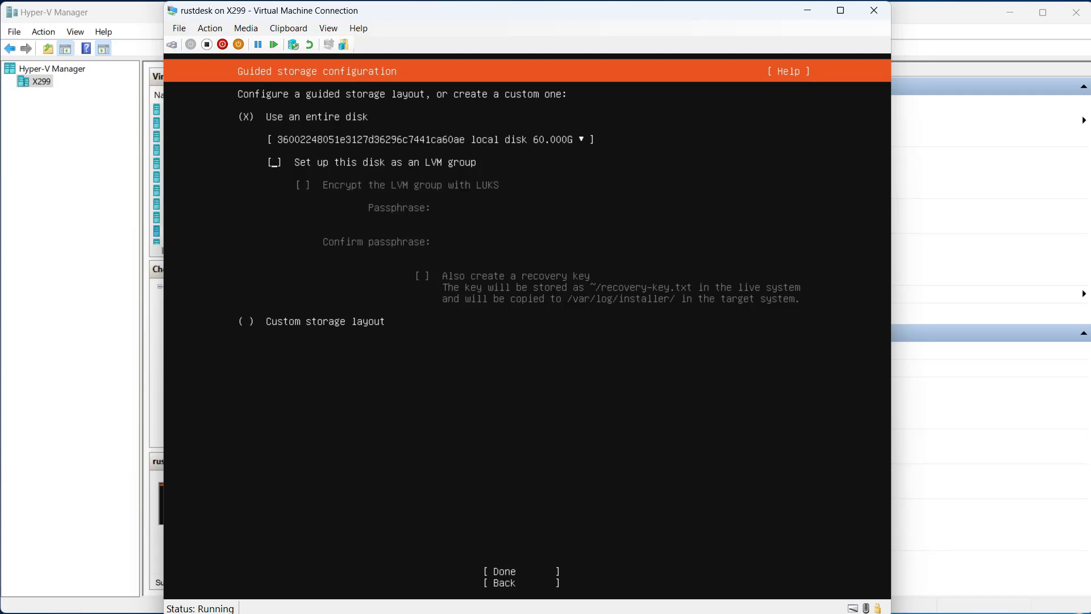
key("Tab")
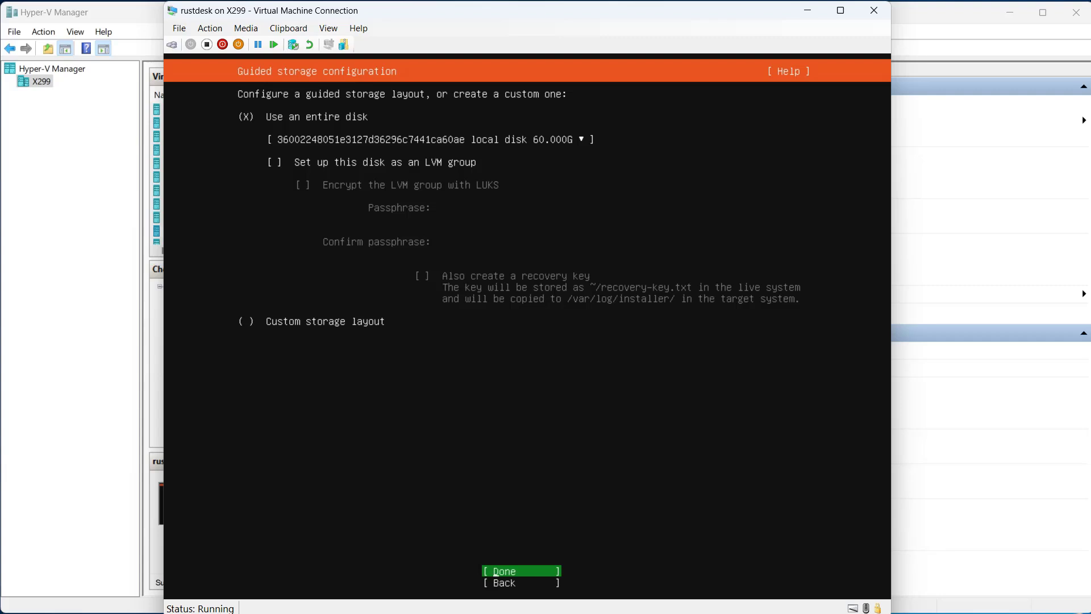
key("Return")
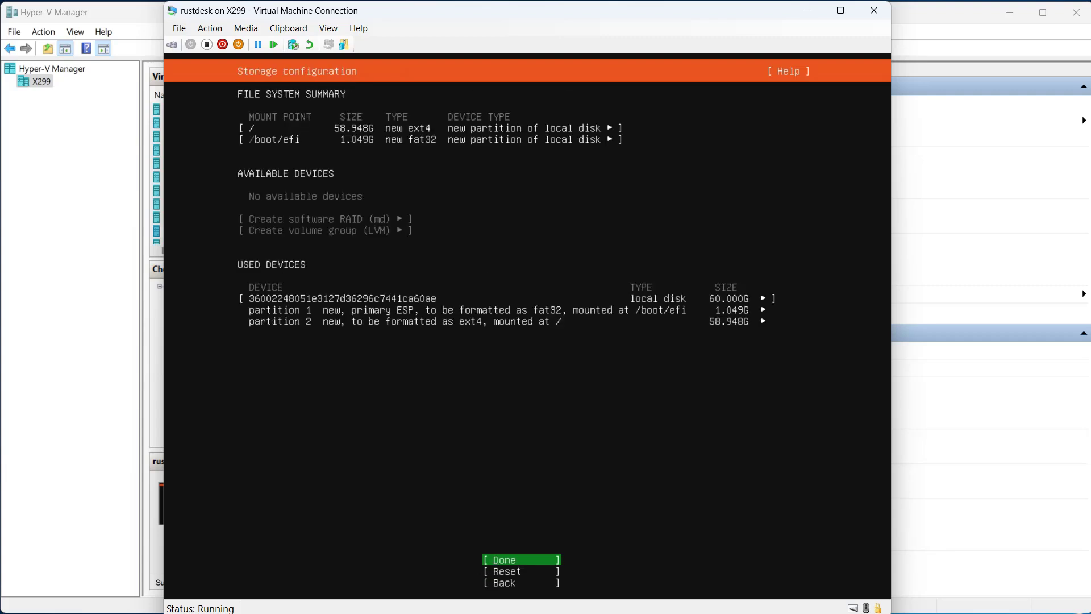
key("Return")
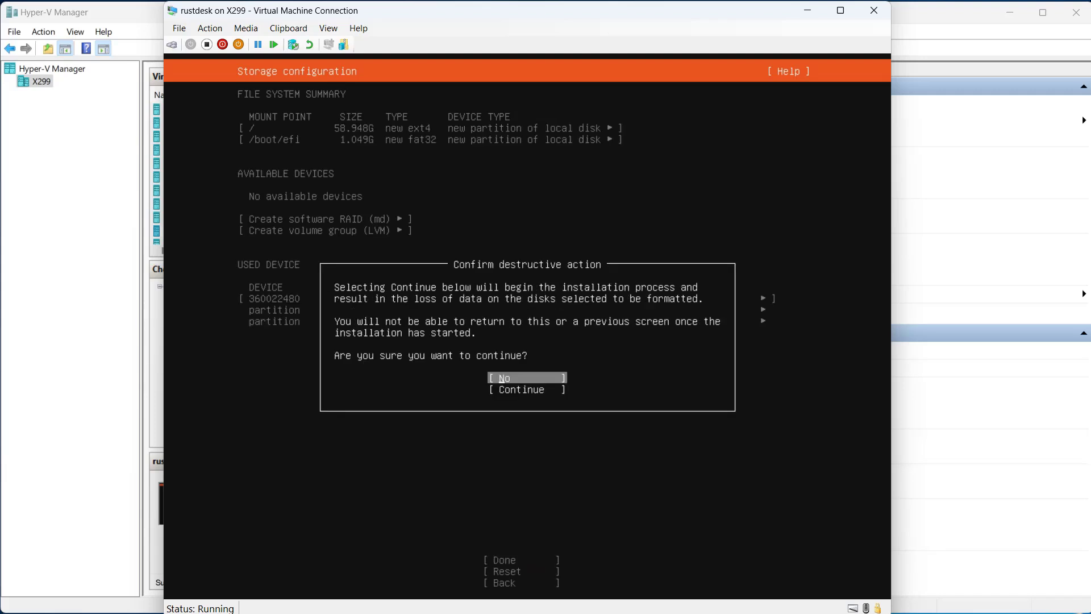
key("Down")
key("Return")
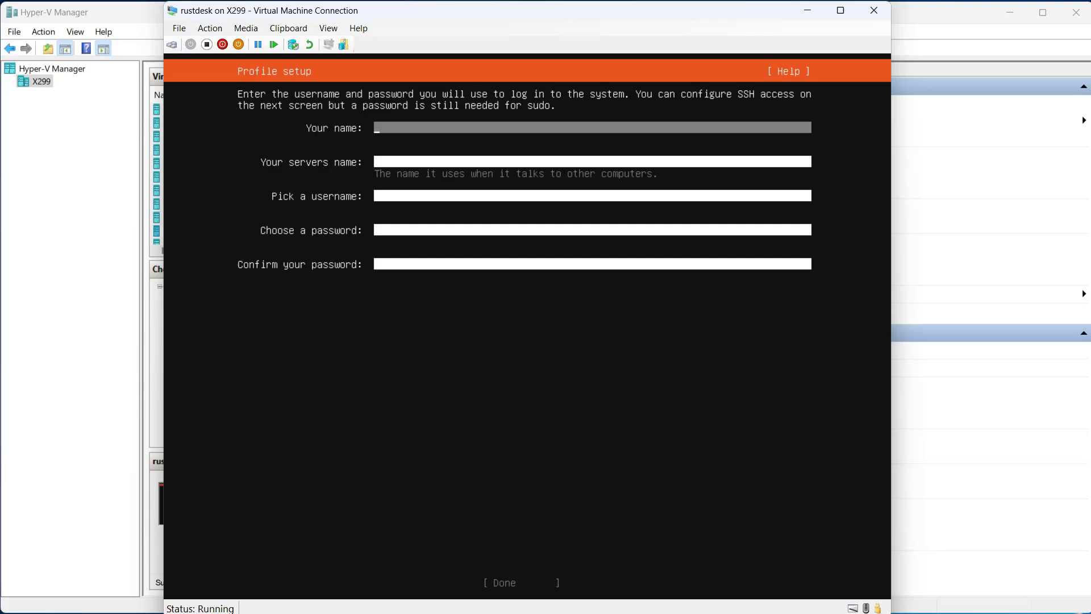
Fill in the profile with administrator as the name, rustdesk as the server name and administrator as the username
type("administrator")
key("Tab")
type("rust")
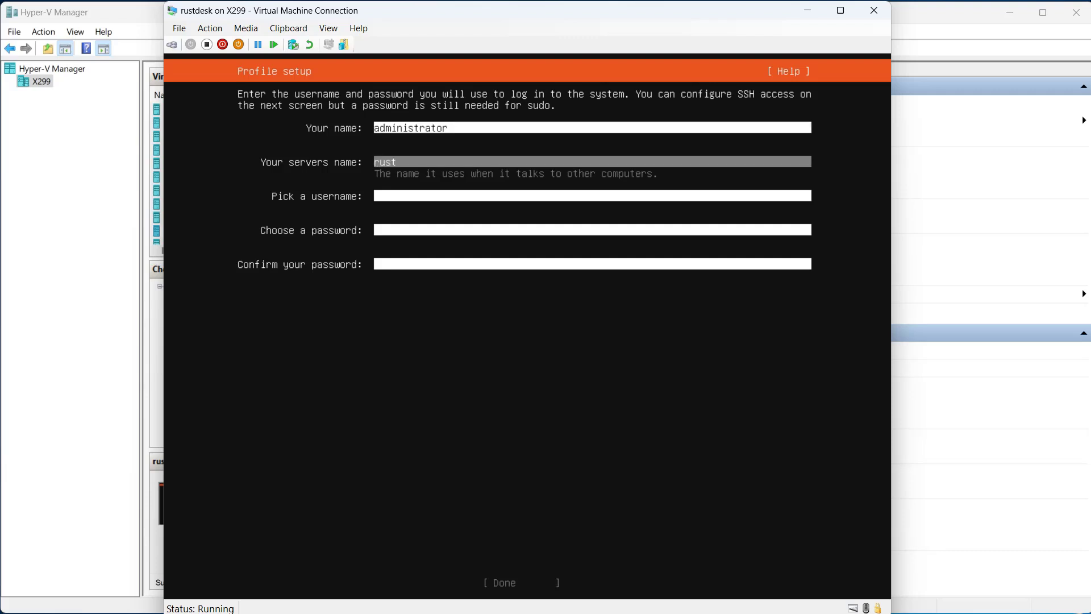
type("desk")
key("Tab")
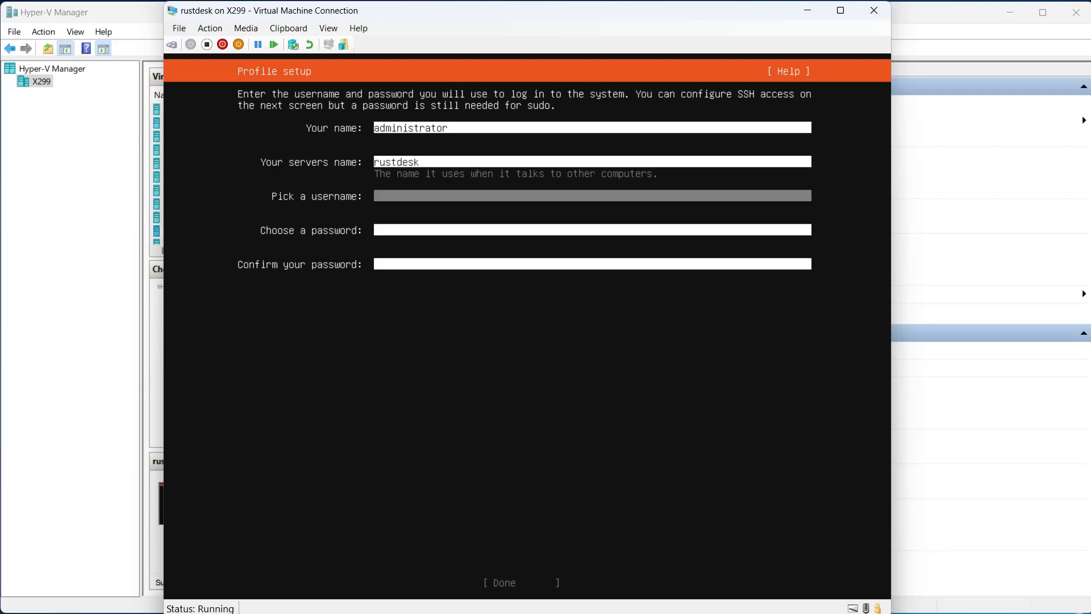
type("administrator")
key("Tab")
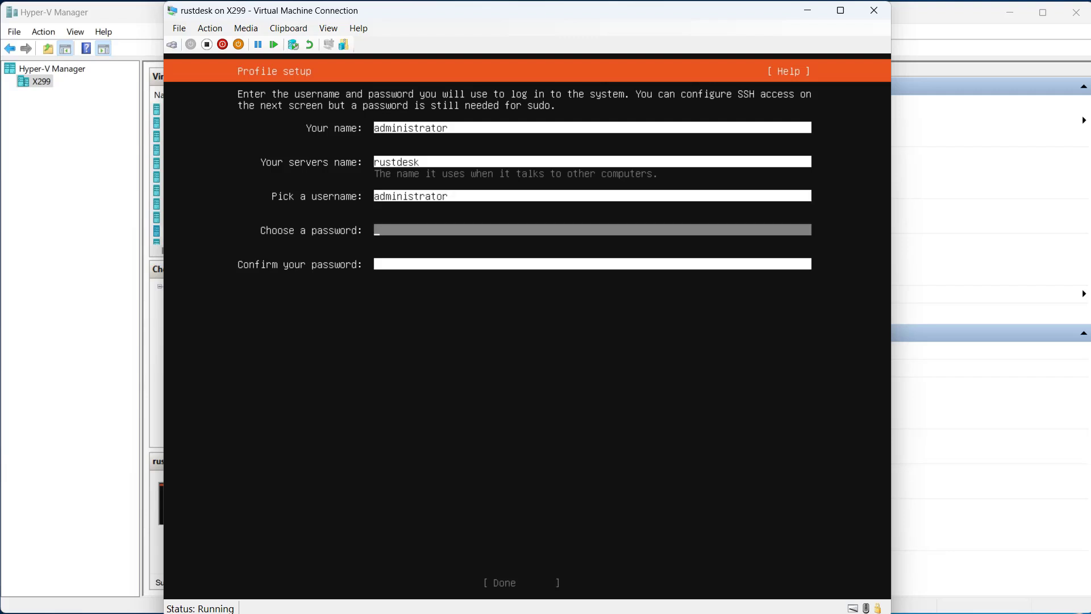
Enter and confirm the account password, and submit the profile setup
type("****************")
key("Tab")
type("***")
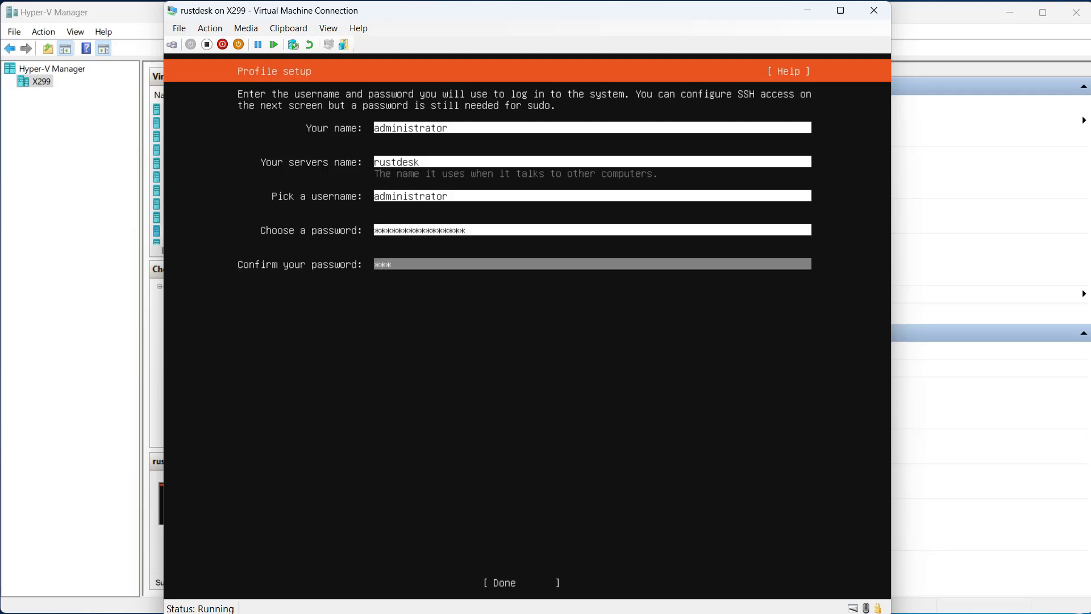
type("*************")
key("Tab")
key("Return")
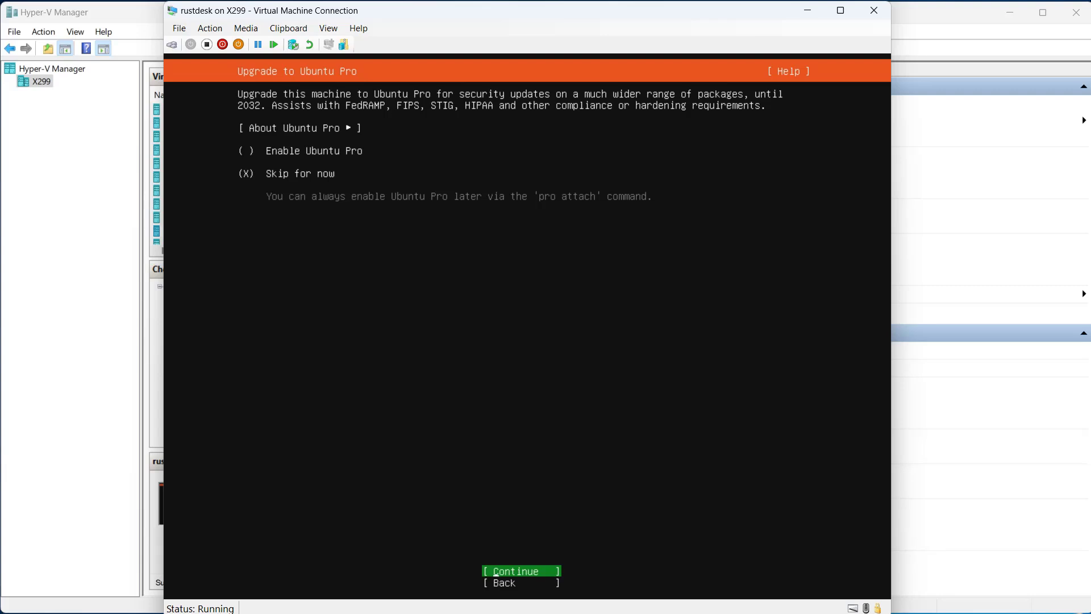
Skip Ubuntu Pro for now and choose to install the OpenSSH server without importing an SSH identity
key("Return")
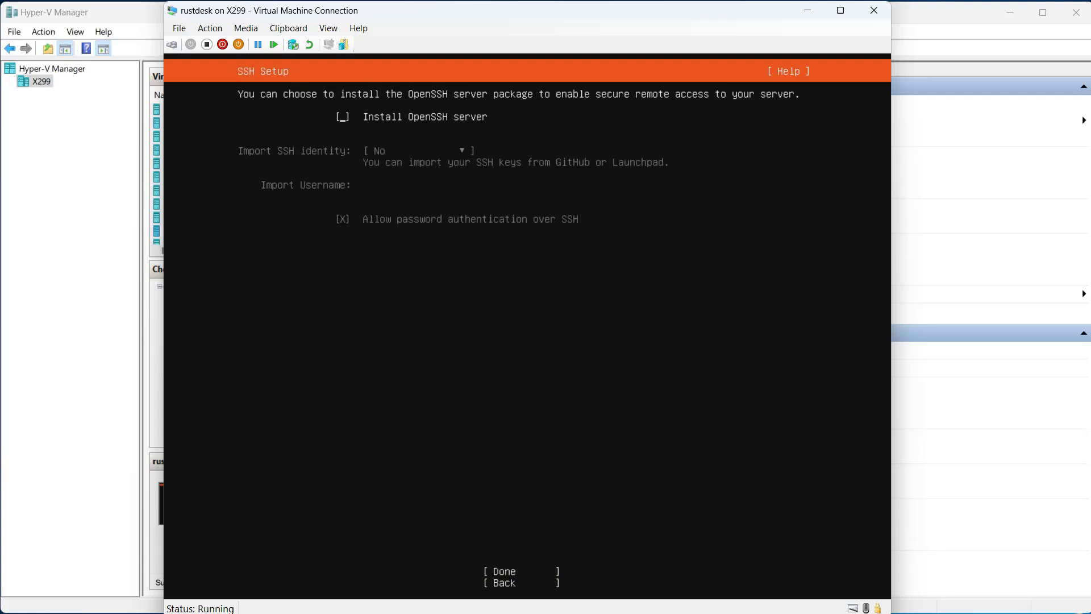
key("space")
key("Tab")
key("Tab")
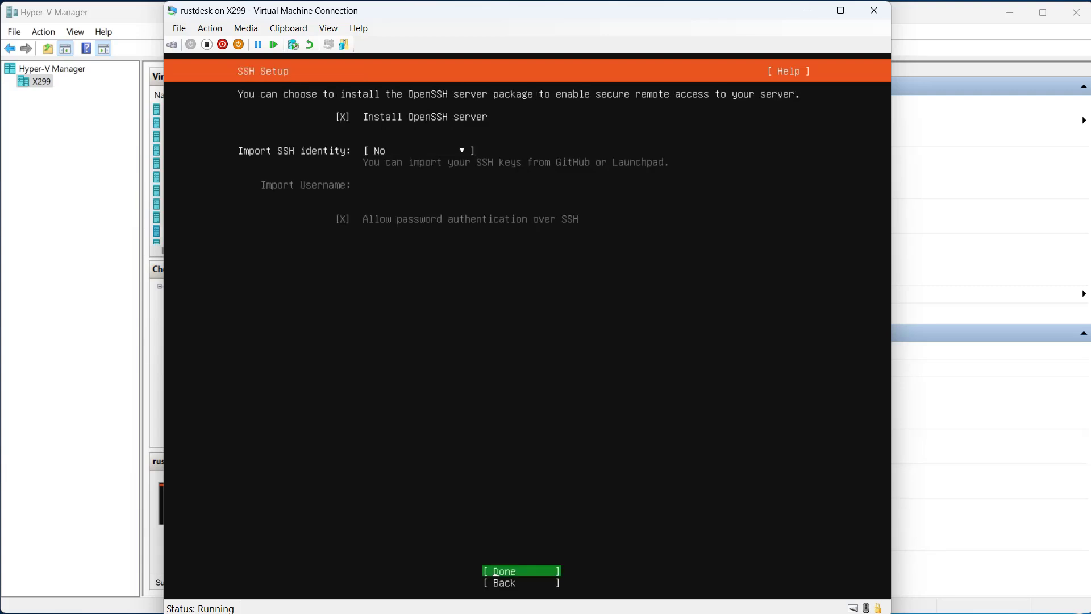
key("Return")
Select the canonical-livepatch and powershell snaps from the featured server snaps and continue the installation
key("Down")
key("Down")
key("Down")
key("Down")
key("Down")
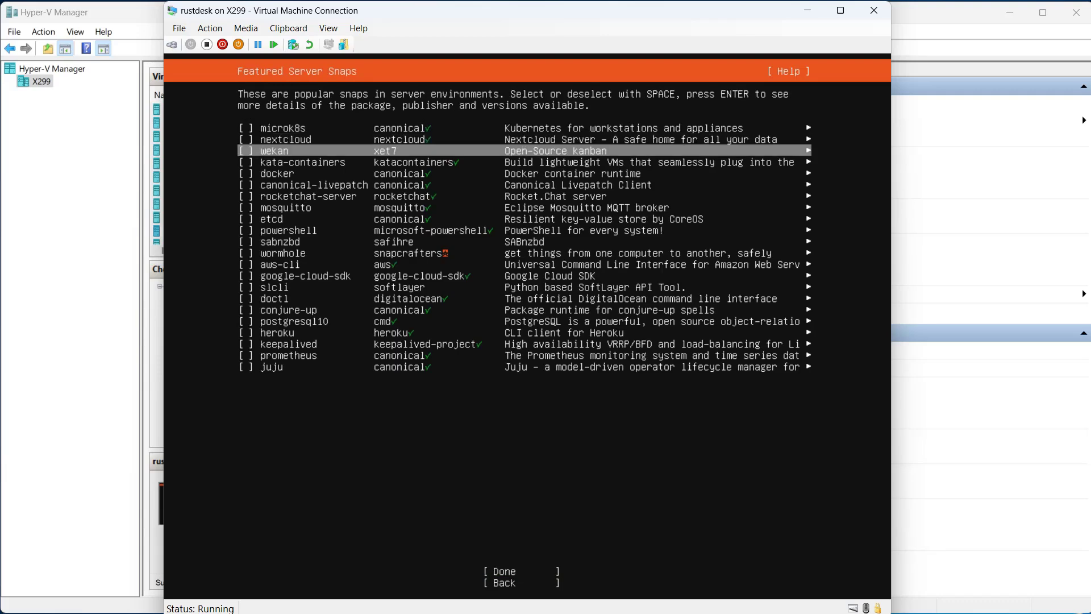
key("space")
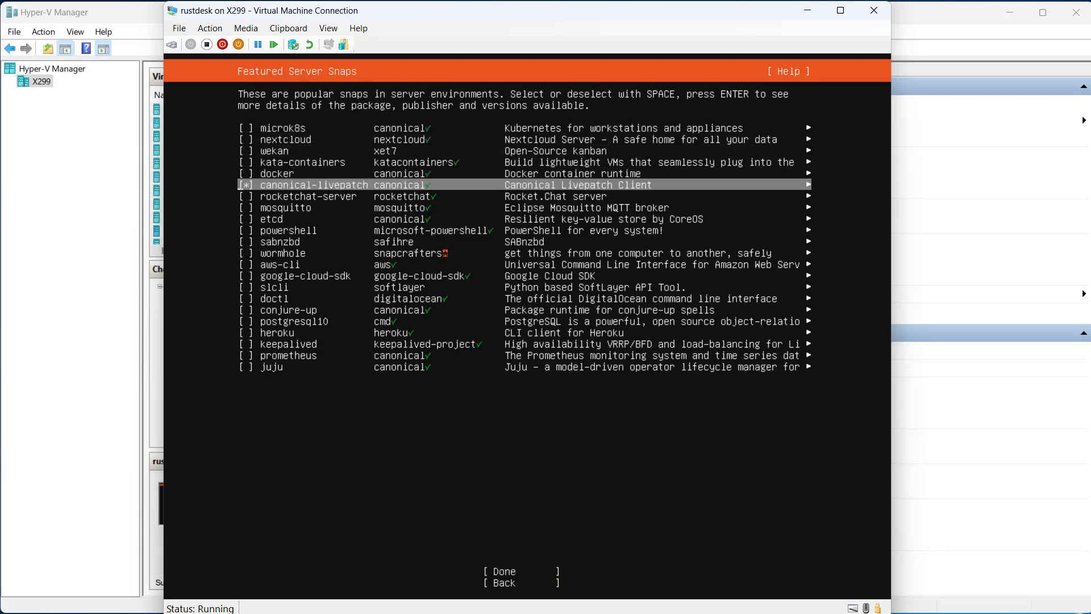
key("Down")
key("Down")
key("Down")
key("Down")
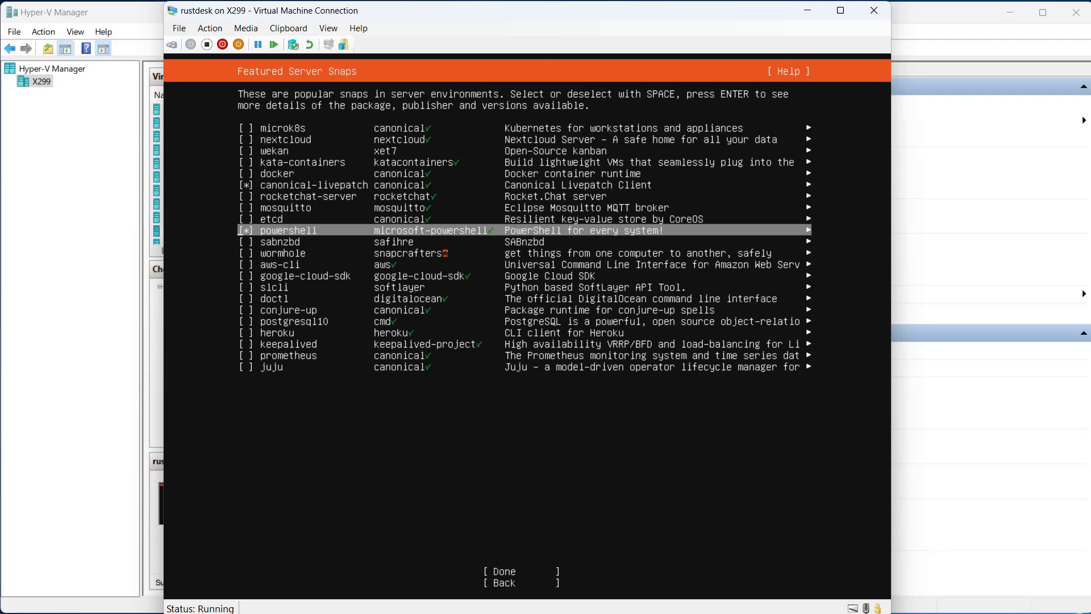
key("Tab")
key("Return")
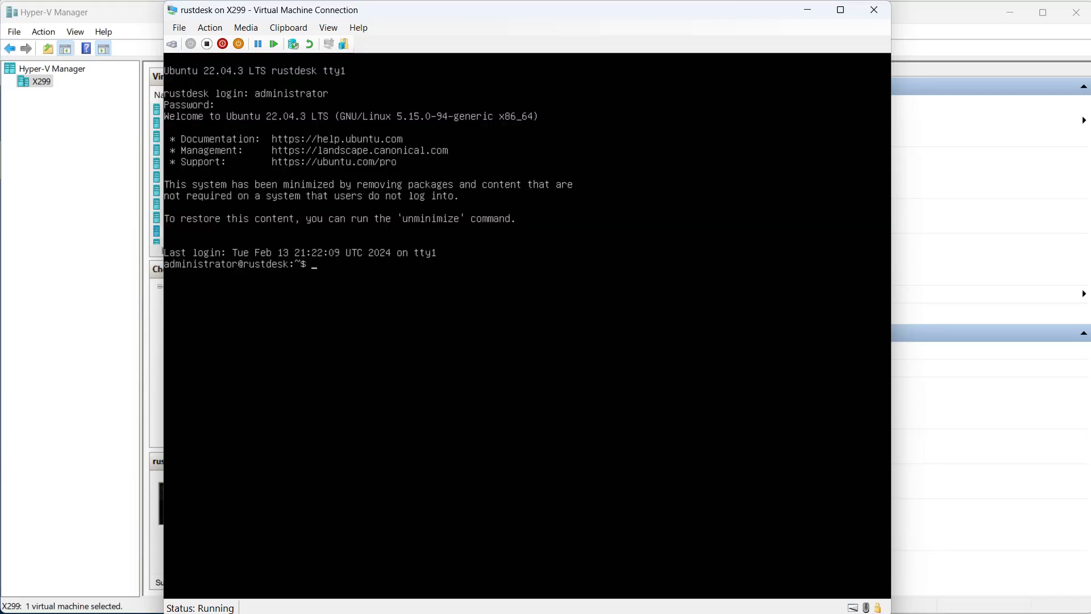
Try to run sudo apt-get ufw, authenticating with the administrator account's sudo password
type("sudo apt-get ufw")
key("Return")
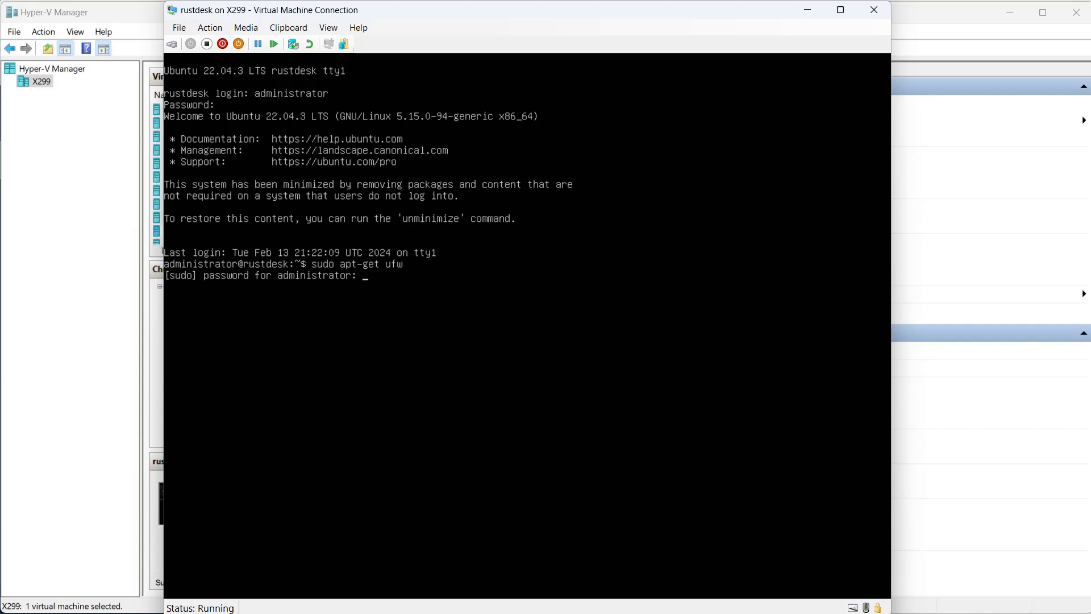
key("Return")
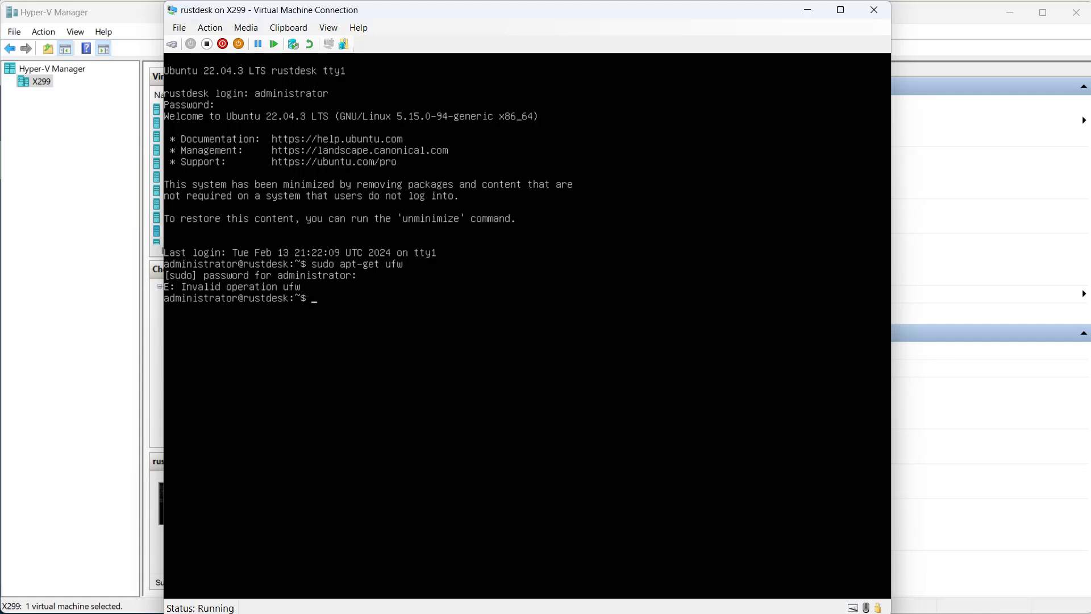
Install the firewall package with sudo apt-get install ufw and agree to continue
key("Up")
key("Left")
key("Left")
key("Left")
type("install")
key("Return")
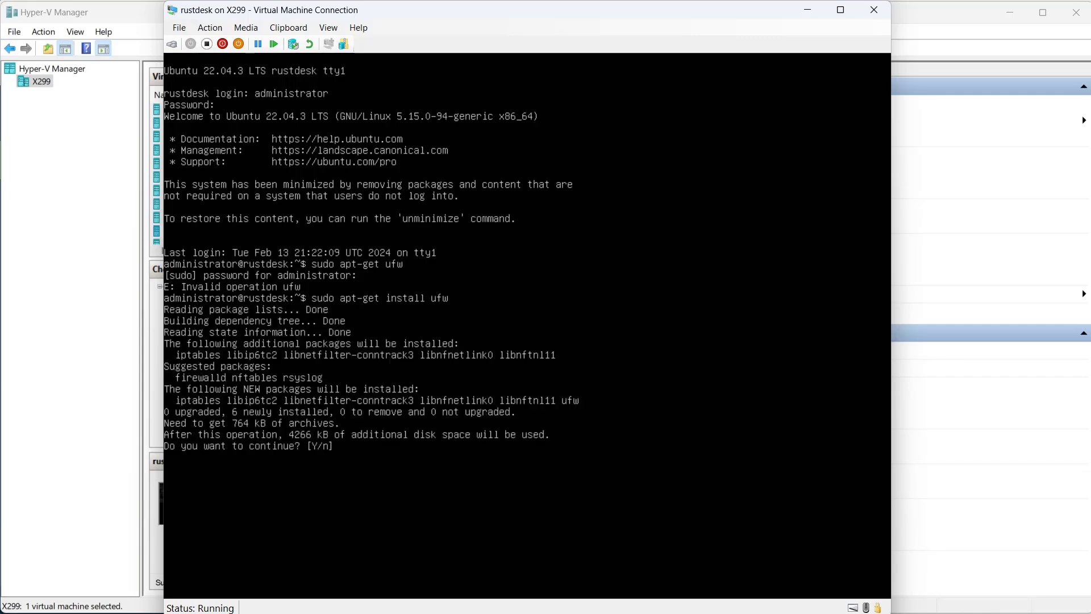
type("y")
key("Return")
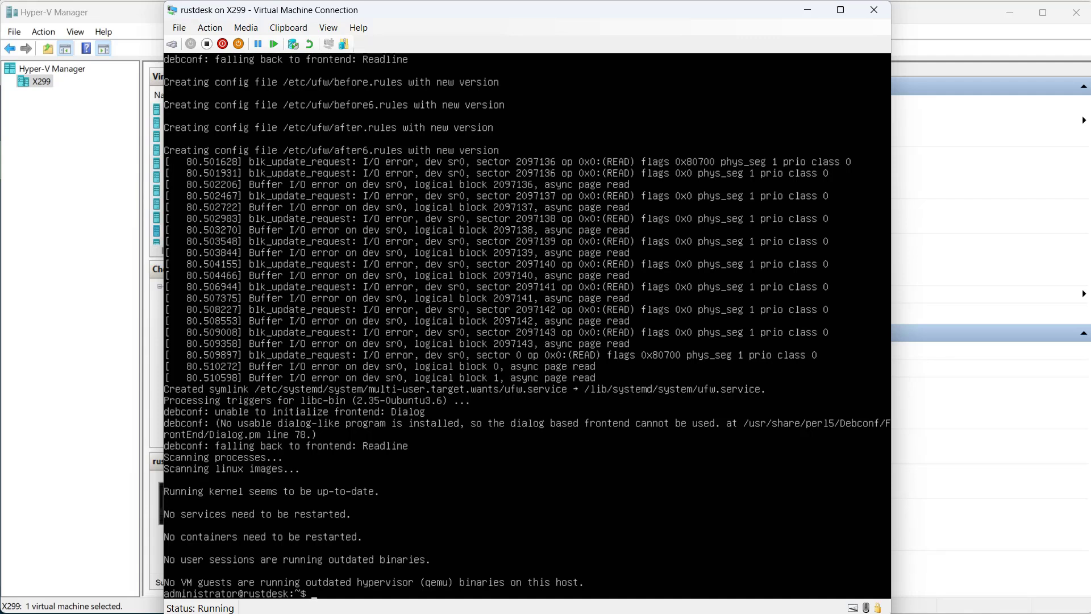
Install the vim editor with sudo apt-get install vim and agree to continue
type("o apt-get install vim")
key("Return")
type("y")
key("Return")
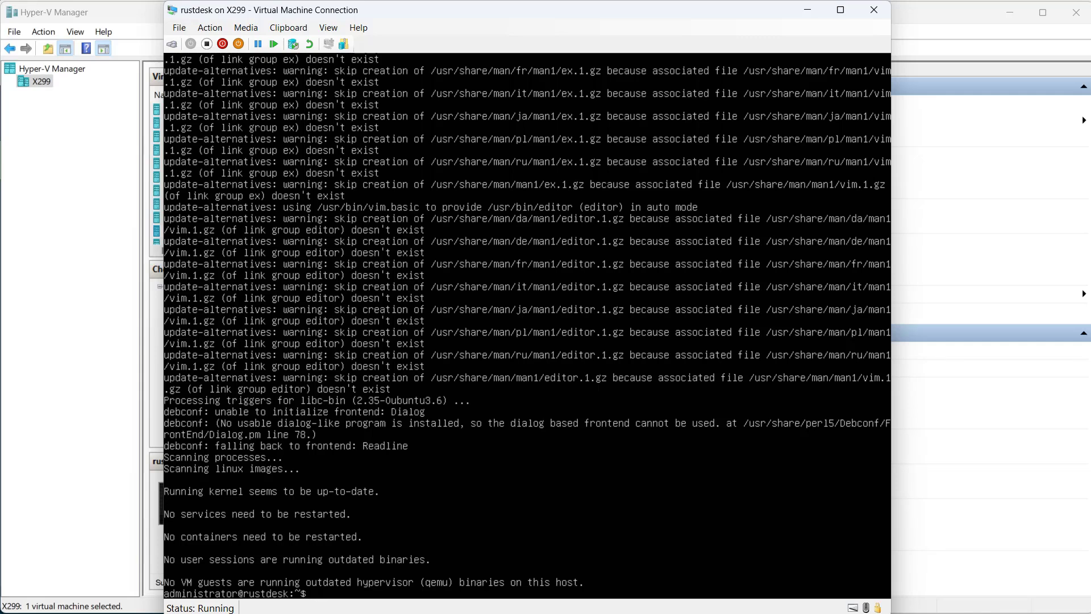
Add a ufw rule with sudo that allows the tcp protocol from the local network subnet to any port 22
type("sudo ufw allow pro")
type("to tcp")
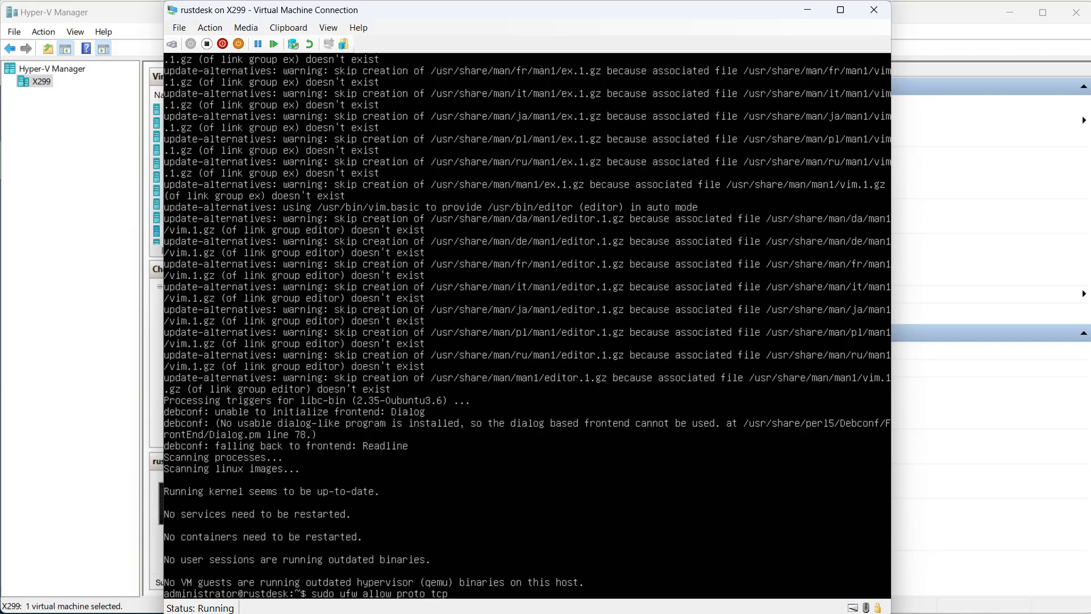
type(" from")
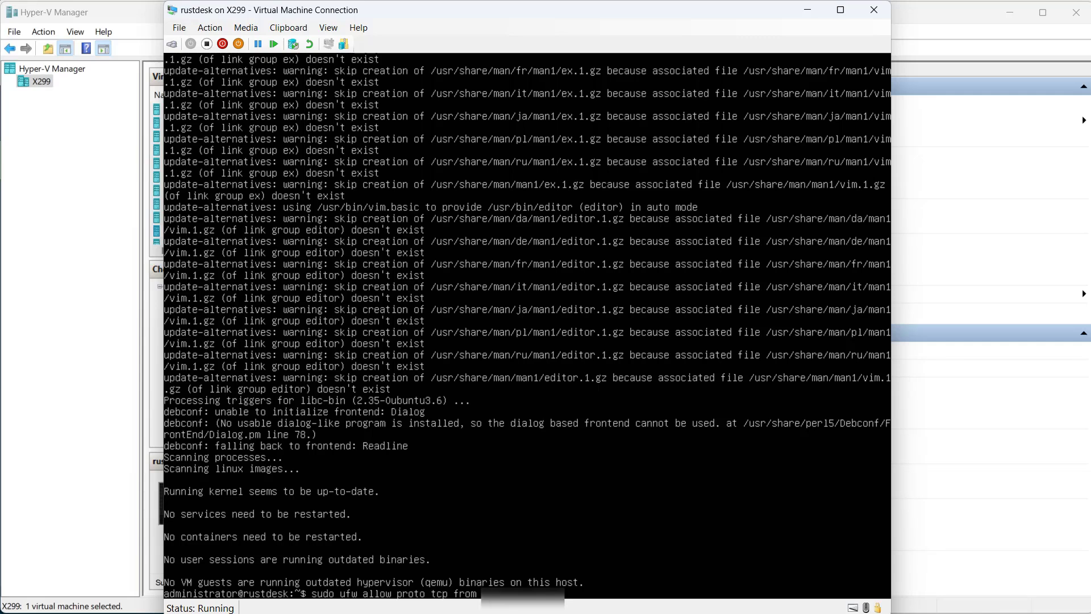
type("192.168.0")
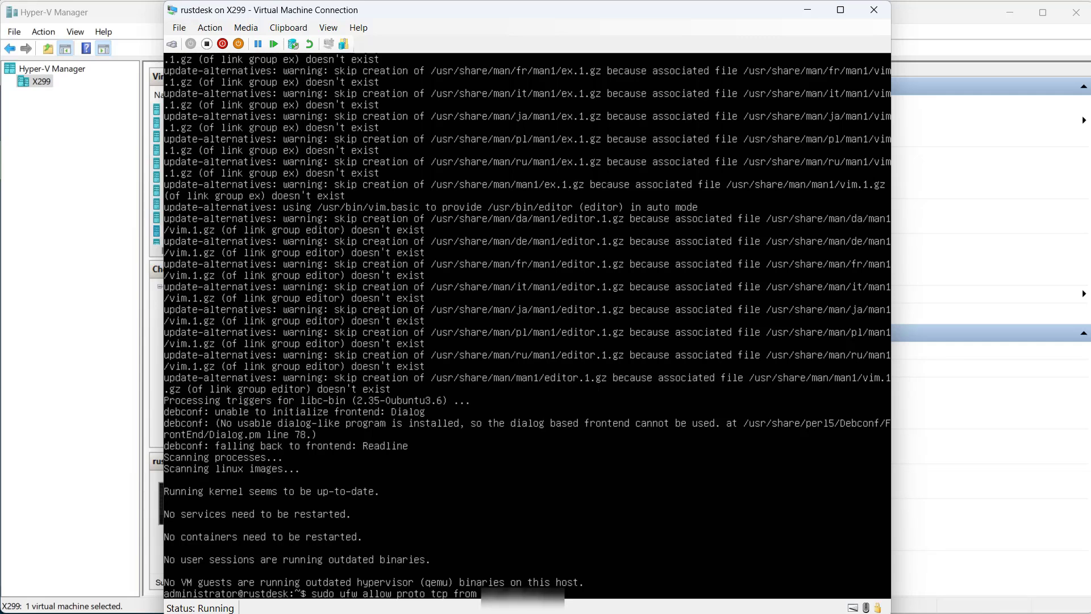
type(".0")
type("/24")
type(" to any po")
type("rt 22")
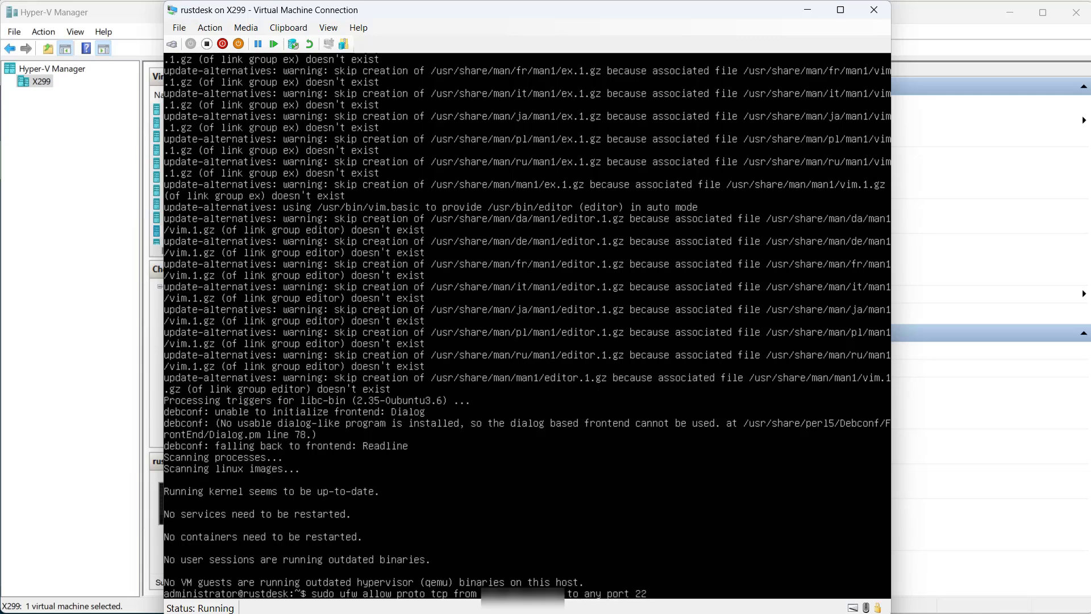
key("Return")
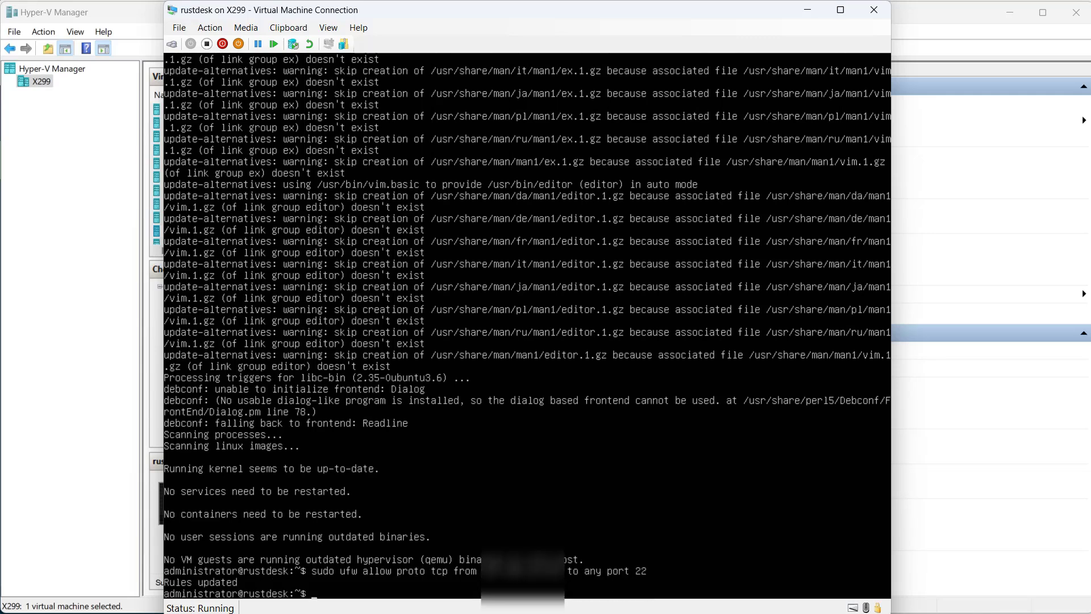
Try to open the port range with sudo allow 21115:21119/tcp
type("sudo allow 21115:21119")
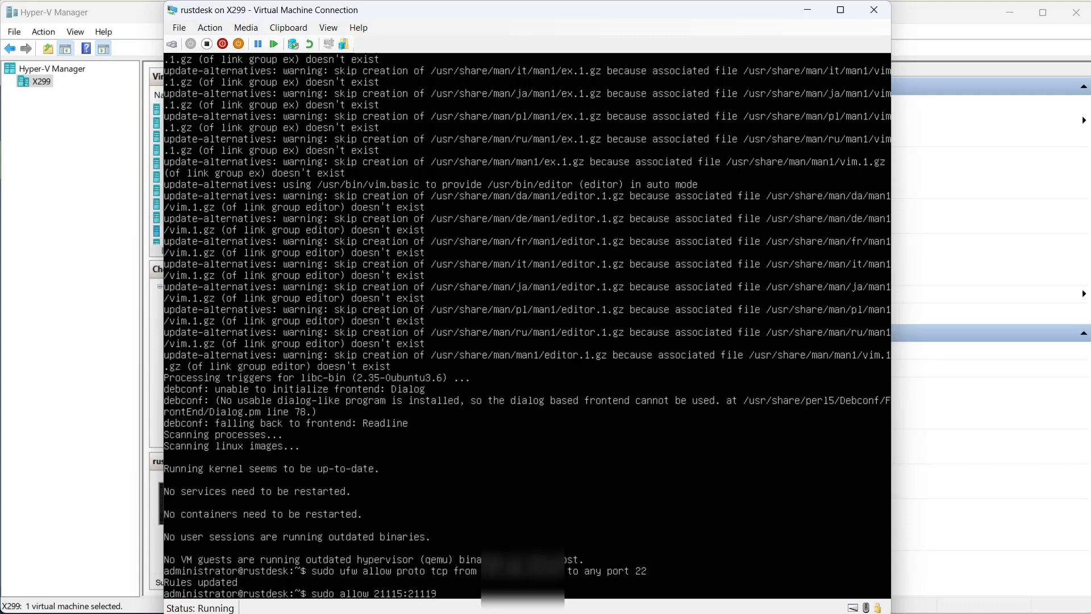
type("/tcp")
key("Return")
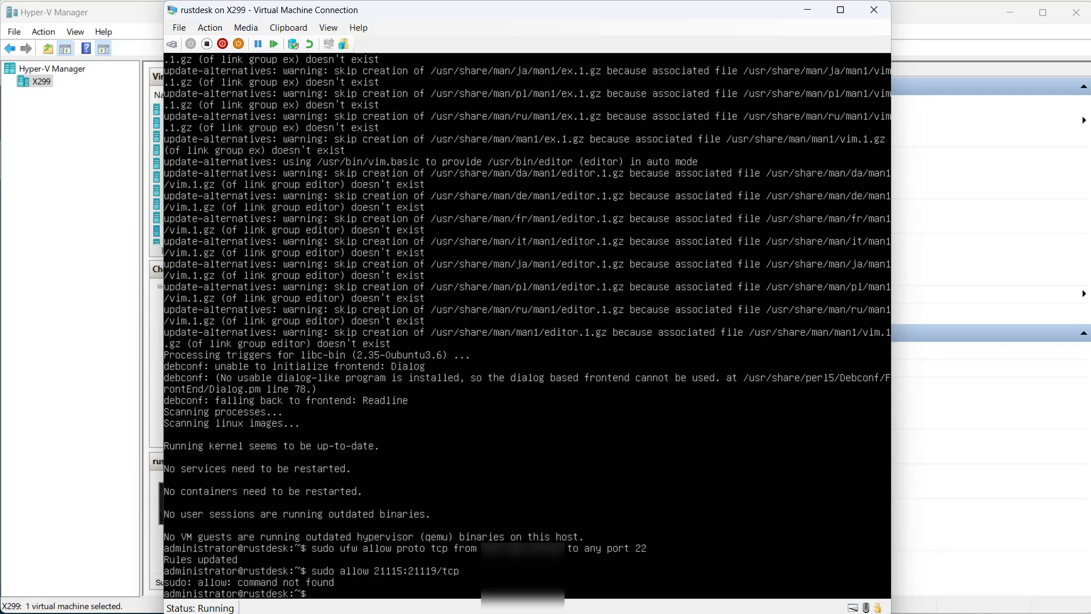
Correct the previous command to sudo ufw allow 21115:21119/tcp and run it
key("Up")
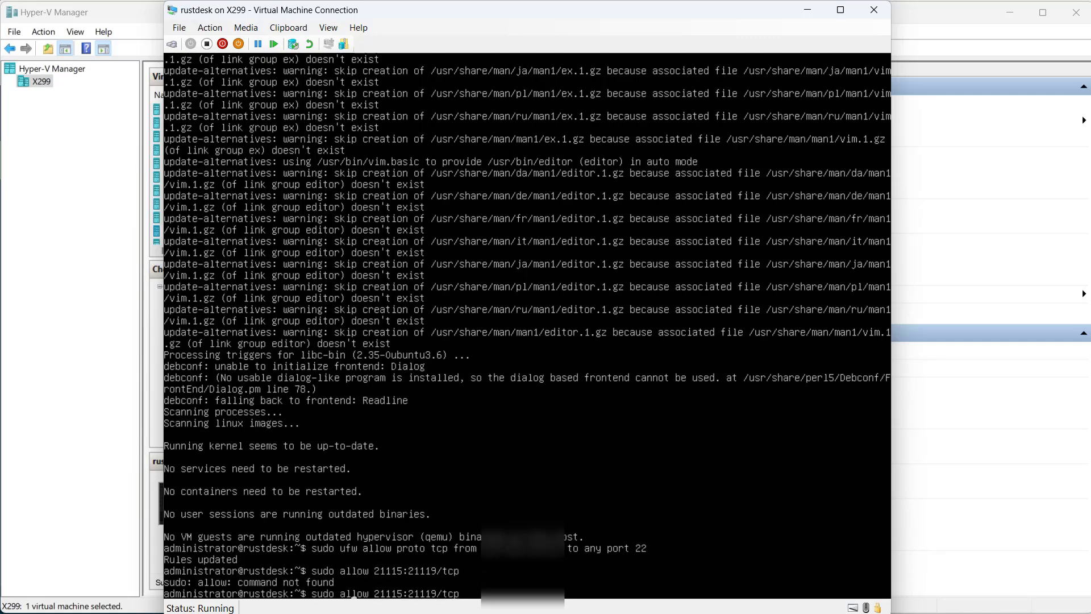
type("ufw")
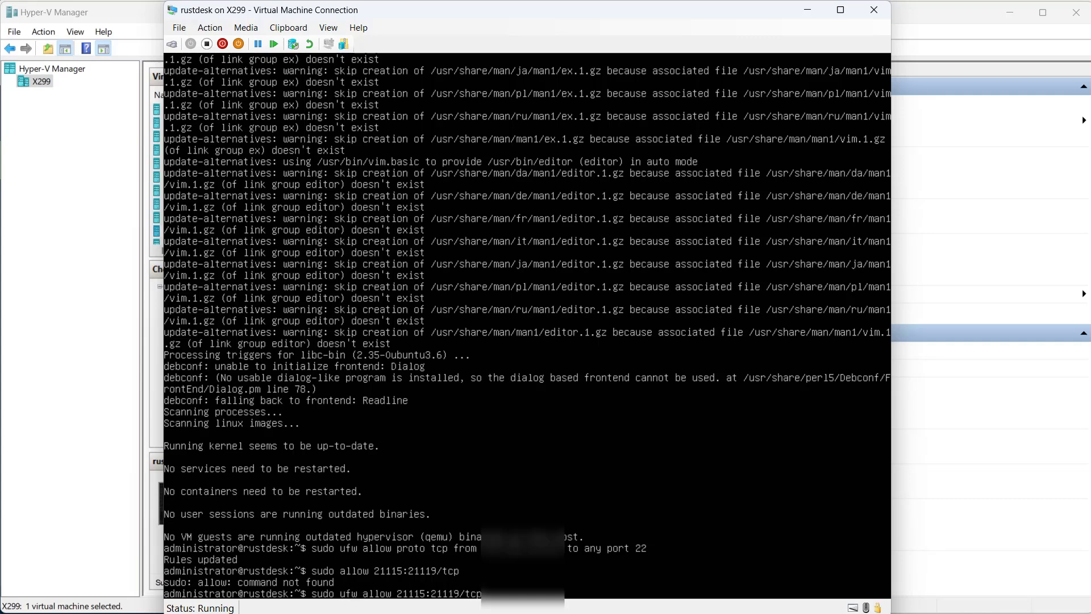
key("Return")
Allow TCP port 8000 through the firewall with sudo ufw allow 8000/tcp
key("Up")
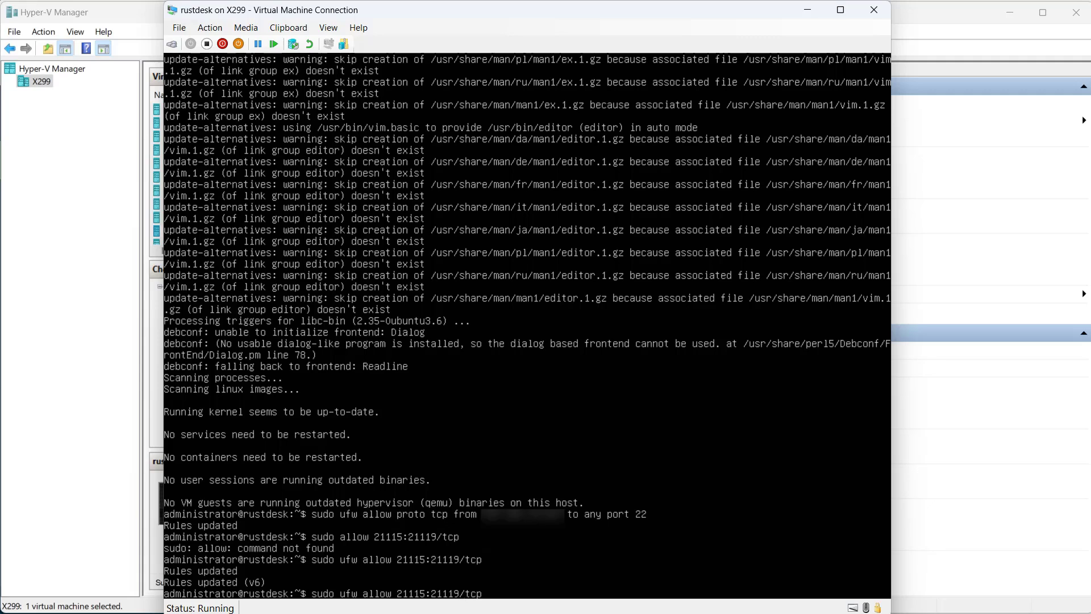
key("Left")
key("Left")
key("Left")
key("Left")
key("BackSpace")
key("BackSpace")
key("BackSpace")
key("BackSpace")
key("BackSpace")
key("BackSpace")
key("BackSpace")
key("BackSpace")
key("BackSpace")
key("BackSpace")
key("BackSpace")
type("8000")
key("Return")
Allow UDP port 21116 through the firewall with sudo ufw allow 21116/udp
key("Up")
key("Up")
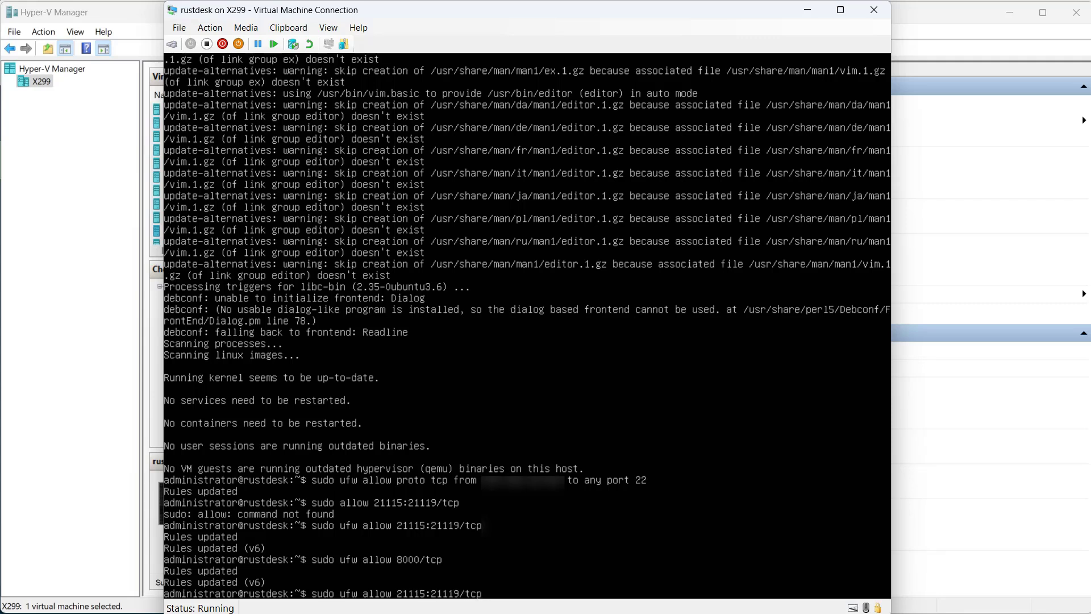
key("BackSpace")
key("BackSpace")
key("BackSpace")
key("BackSpace")
key("BackSpace")
key("BackSpace")
key("BackSpace")
key("BackSpace")
key("BackSpace")
key("BackSpace")
key("BackSpace")
type("6/udp")
key("Return")
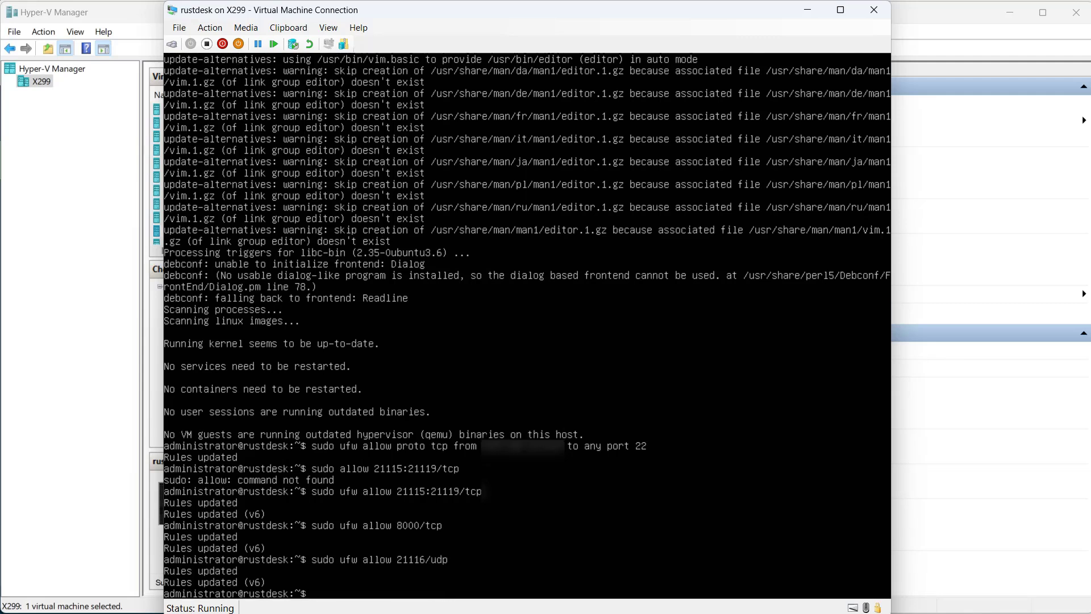
Turn on the firewall with sudo ufw enable
type("sudo ufw enable")
key("Return")
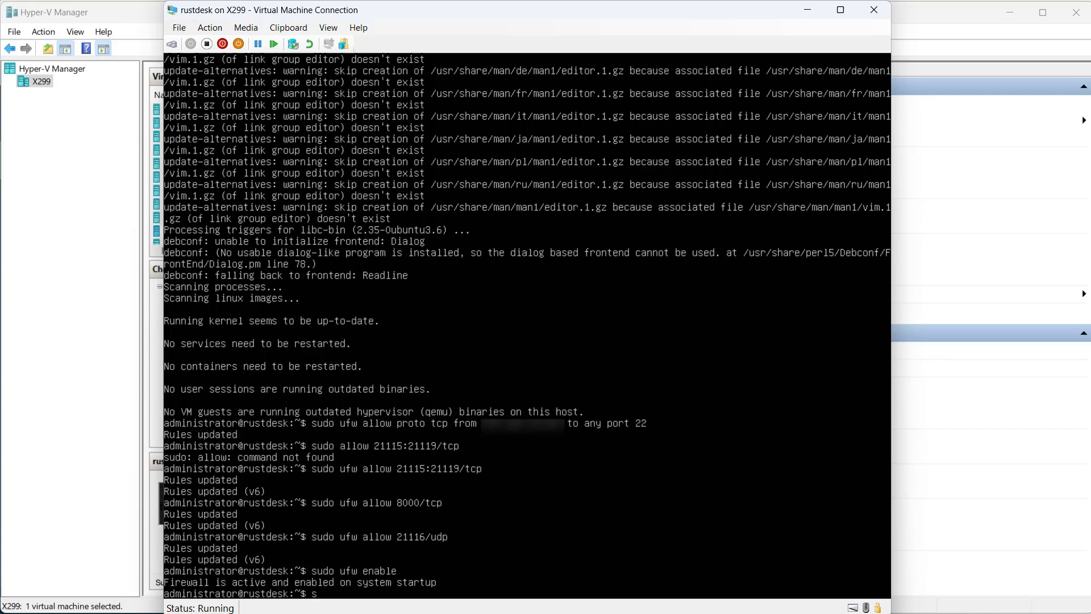
type("sudo wget https://raw.git")
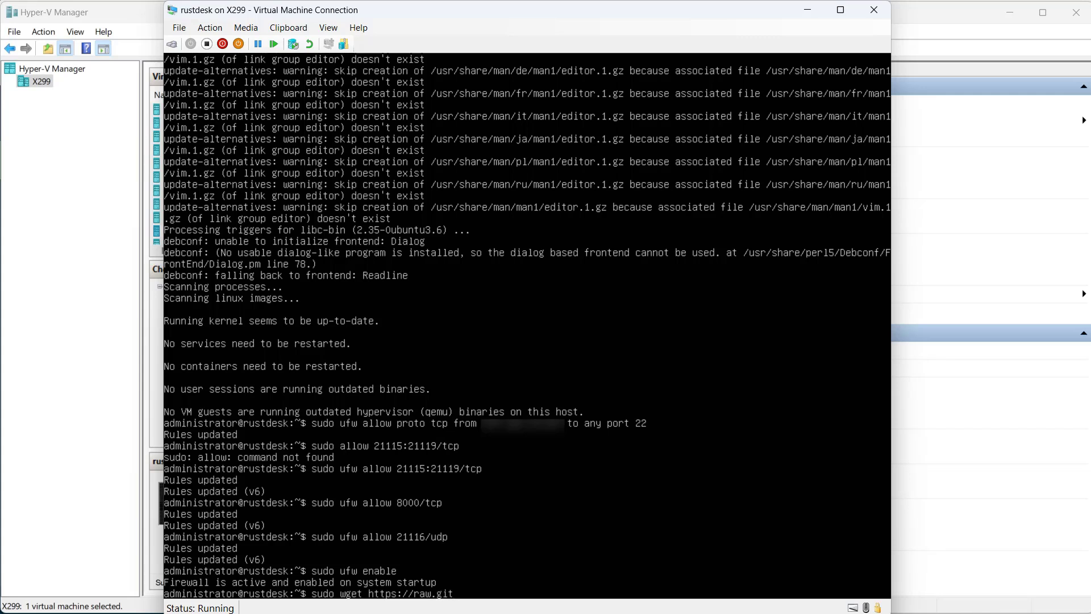
type("hubusercontent.com/dinge")
type("r1")
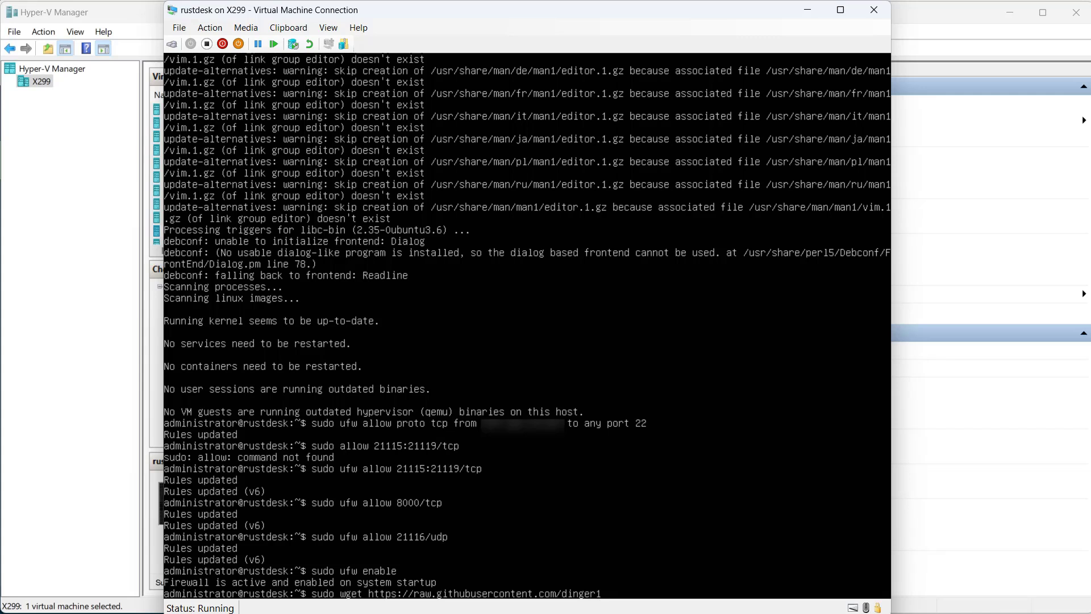
type("986/rustdeskinstal")
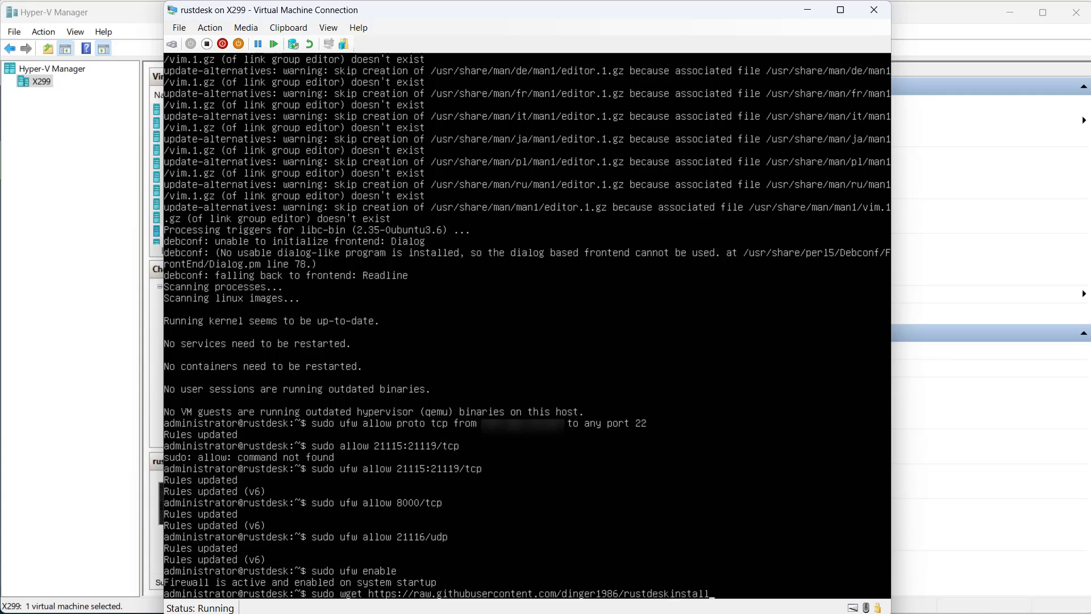
type("l/master/install.sh")
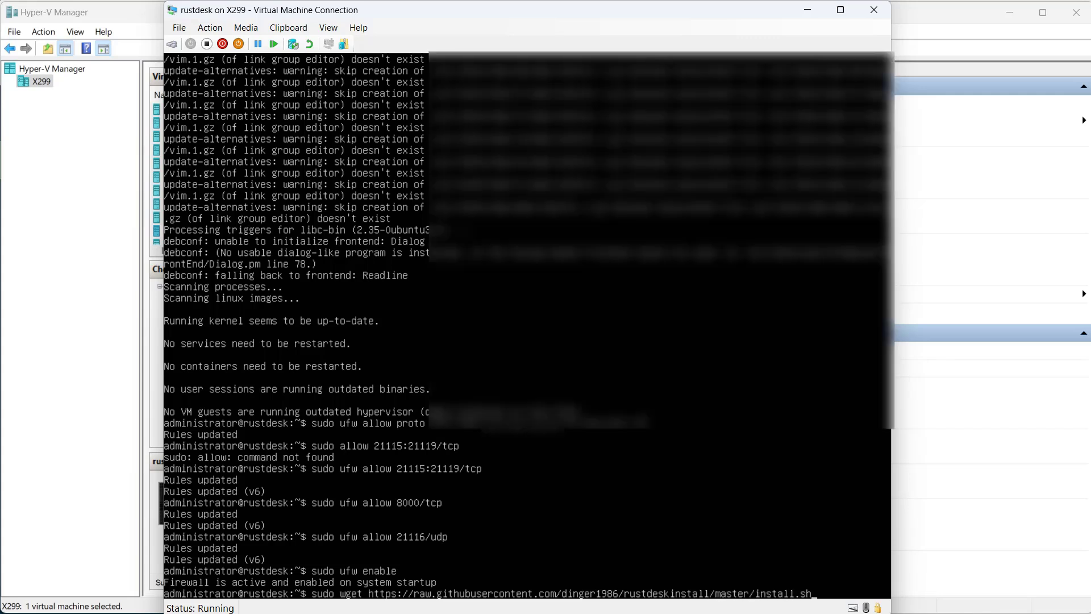
key("Return")
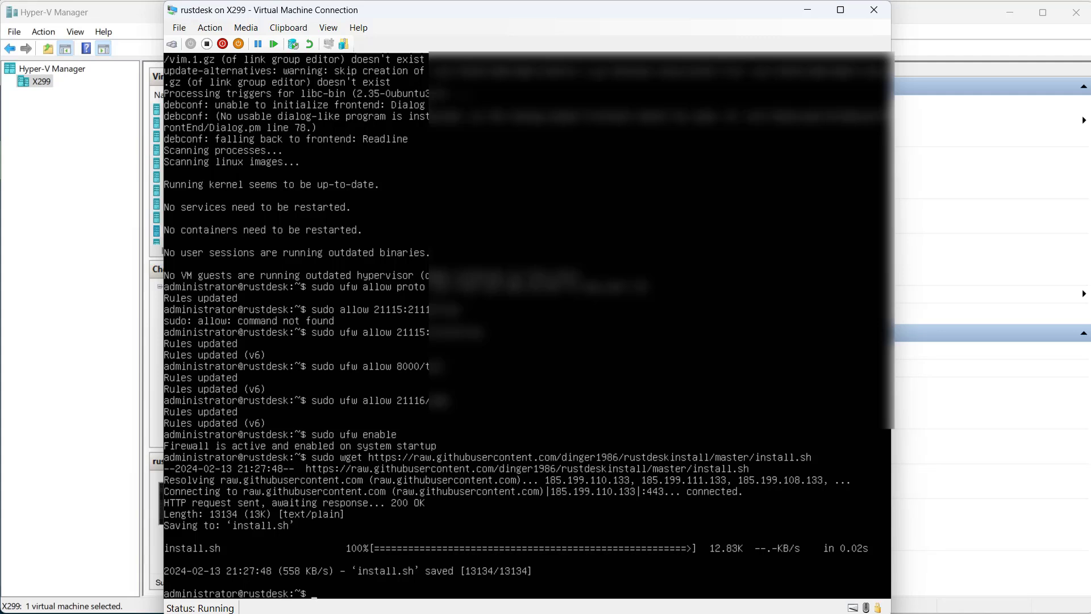
Make the downloaded script executable with sudo chmod +x install.sh
type("sudo chmod +x install.sh")
key("Return")
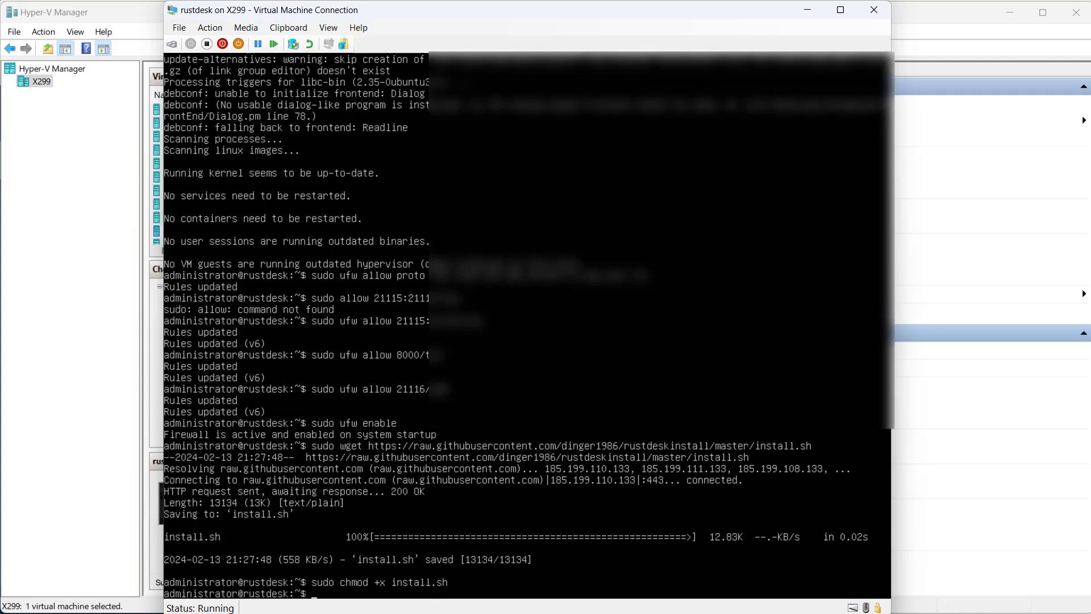
Start the RustDesk server installation with sudo ./install.sh
type("sudo ./install.sh")
key("Return")
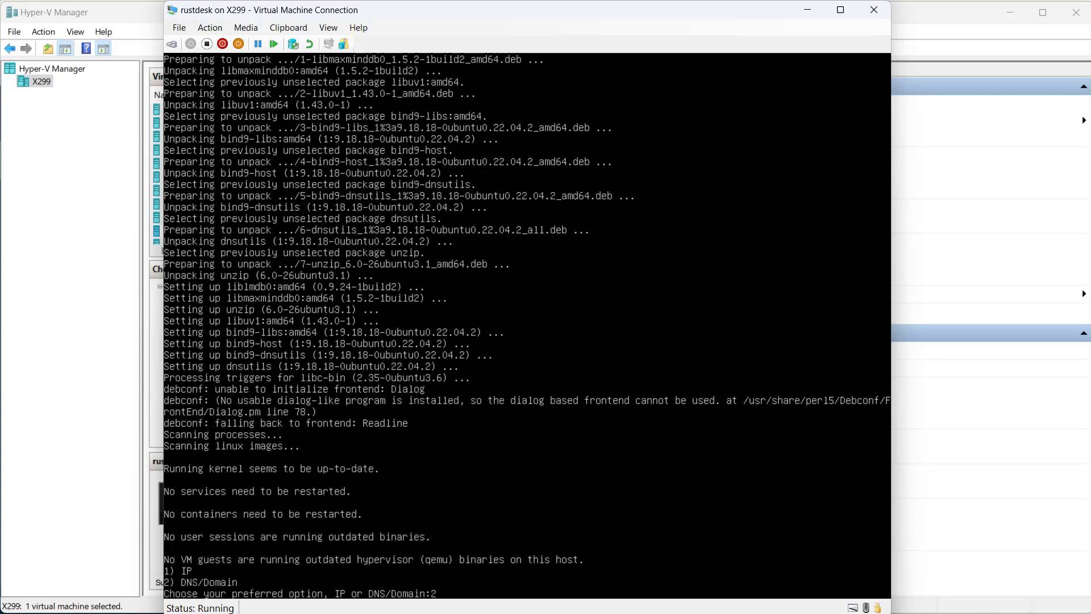
Choose option 2 (DNS/Domain) in the installer and enter the server's rustdesk subdomain as the preferred address
key("Return")
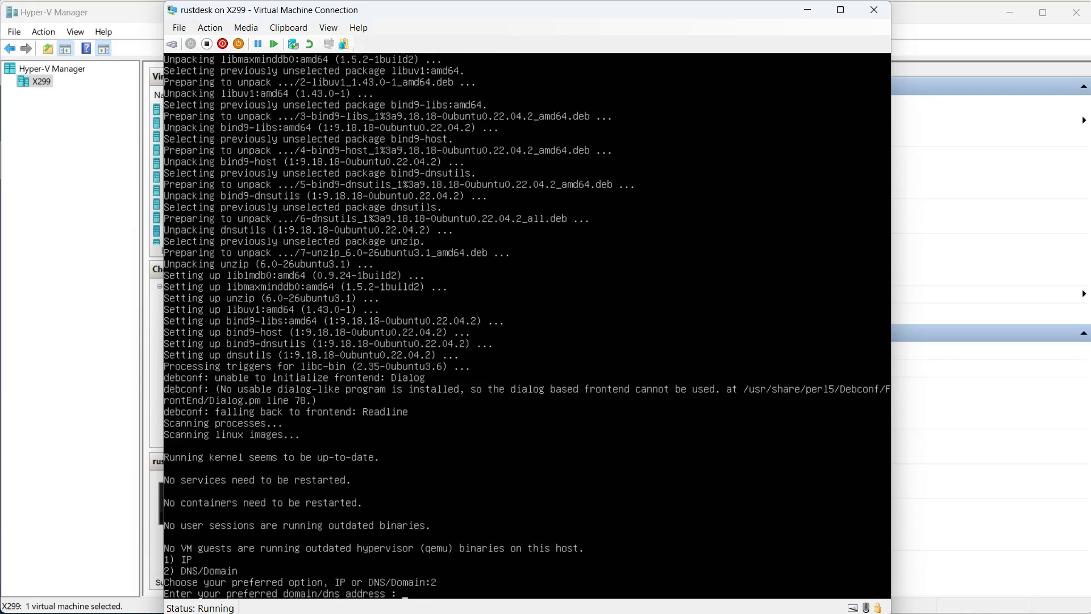
type("rustdesk.??????????")
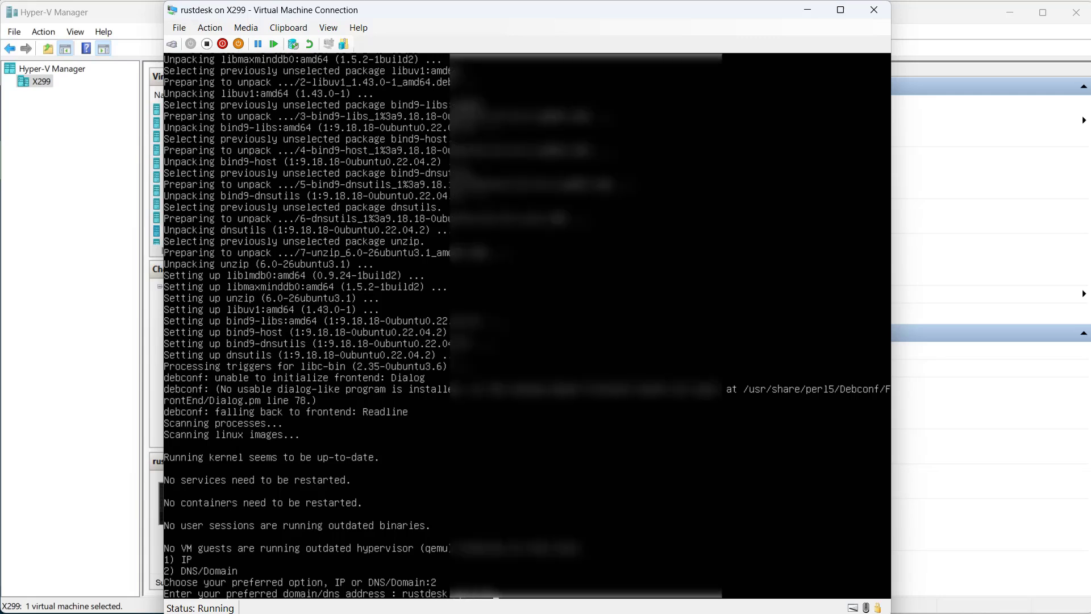
key("Return")
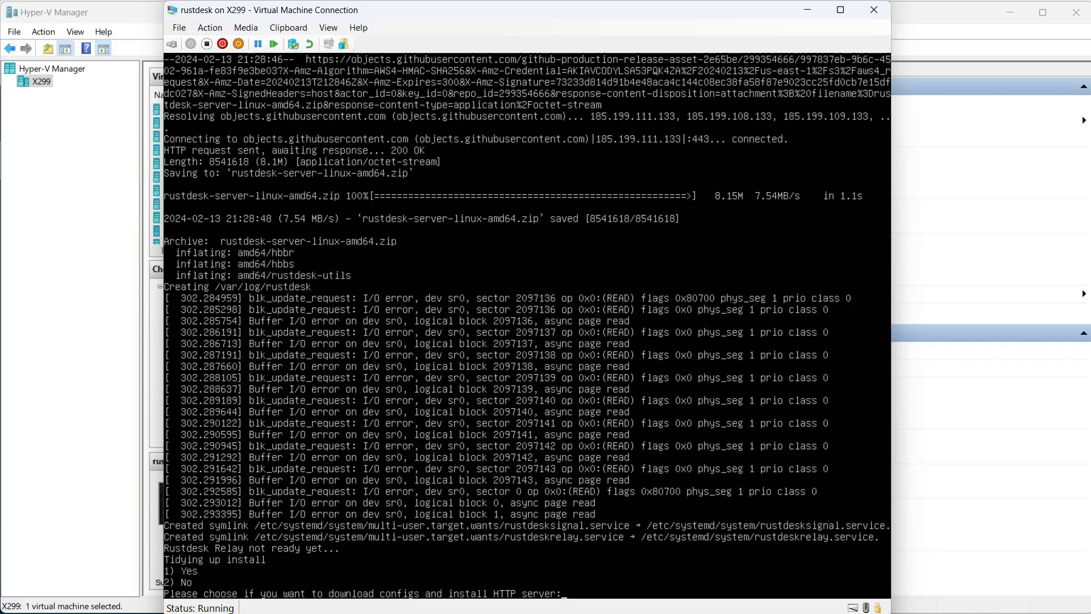
Answer 1 (Yes) to download the configs and install the HTTP server, and finish the installation
type("1")
key("Return")
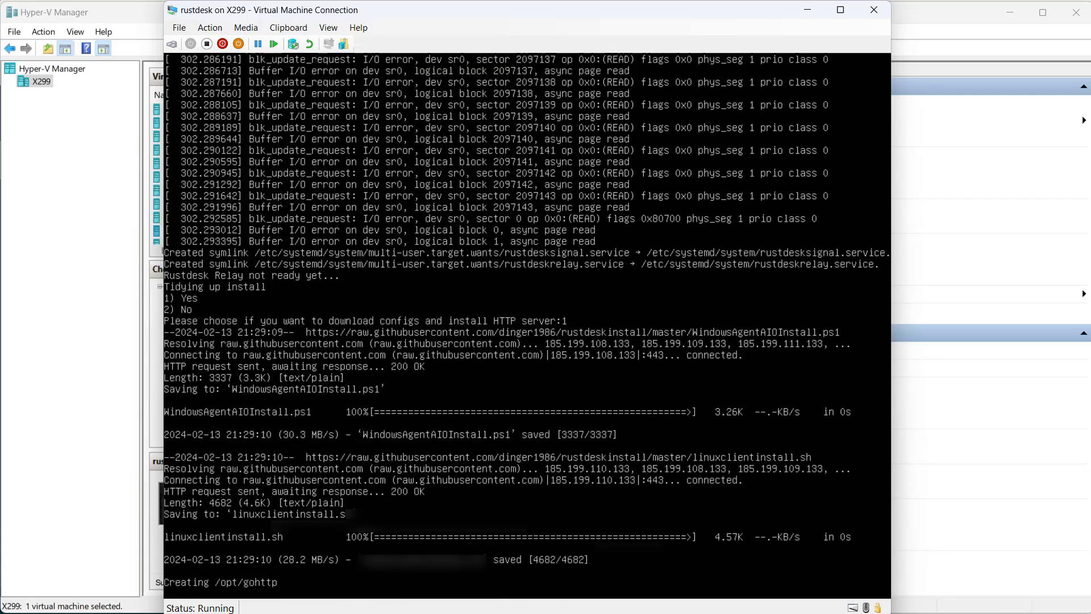
key("k")
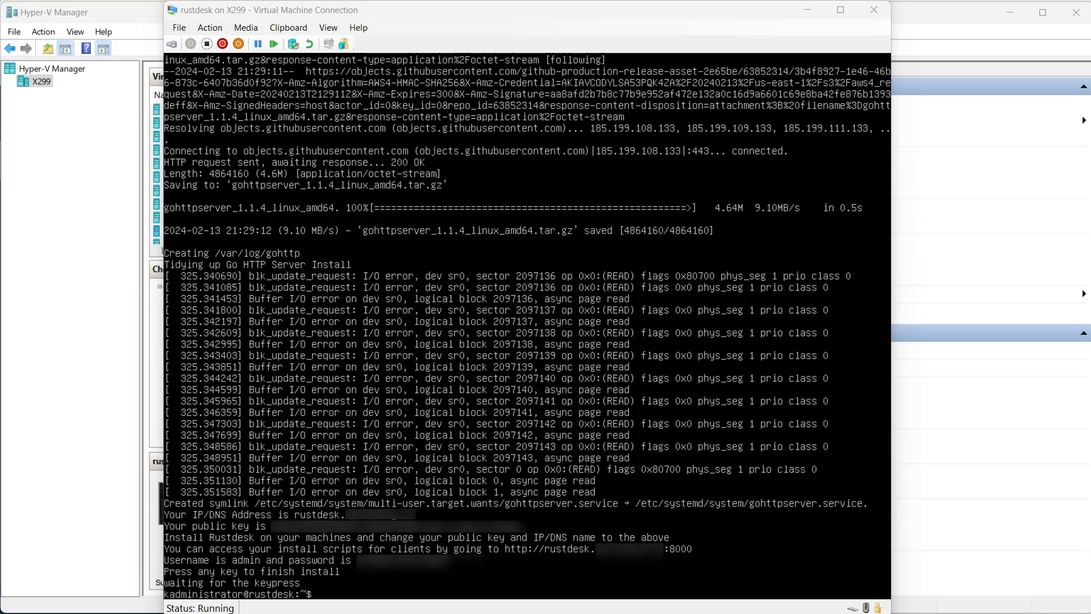
Capture the installer's closing summary with the address, public key and login details as a screenshot and save it to a file
key("Print")
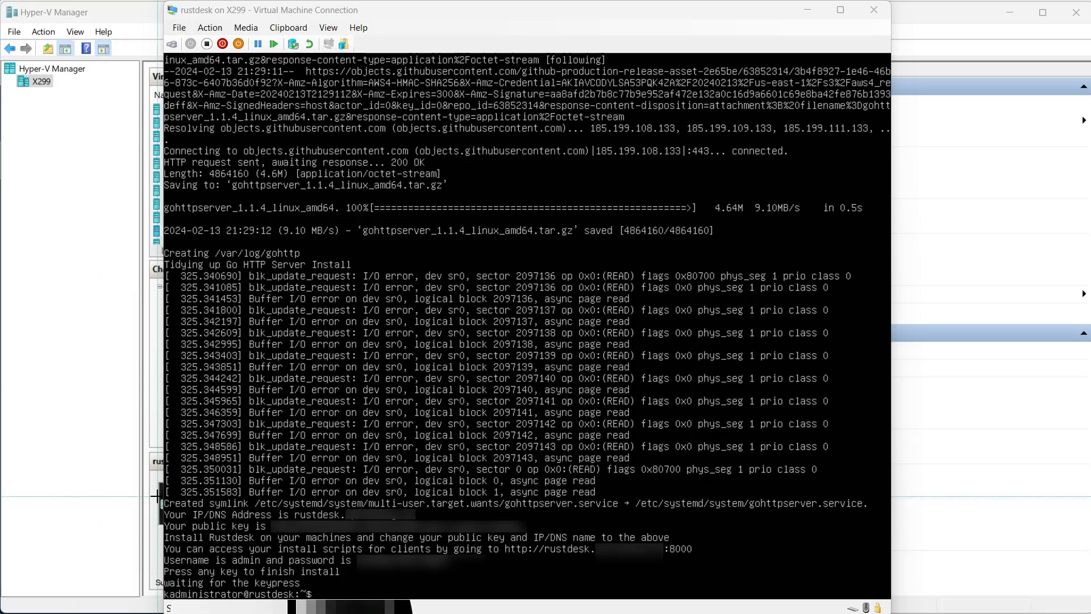
left_click_drag(156, 496, 891, 600)
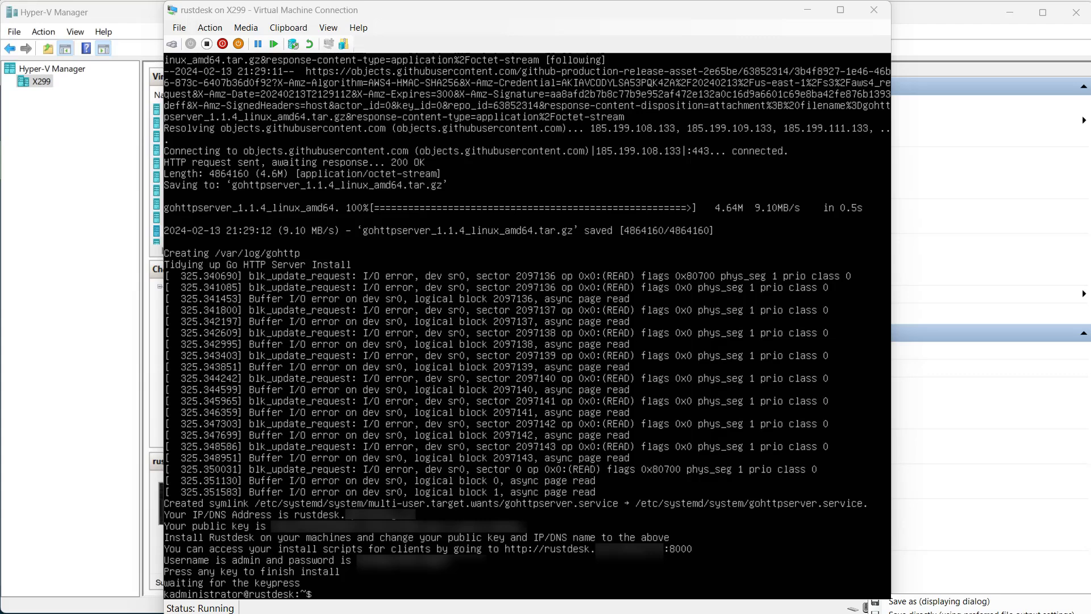
left_click(954, 602)
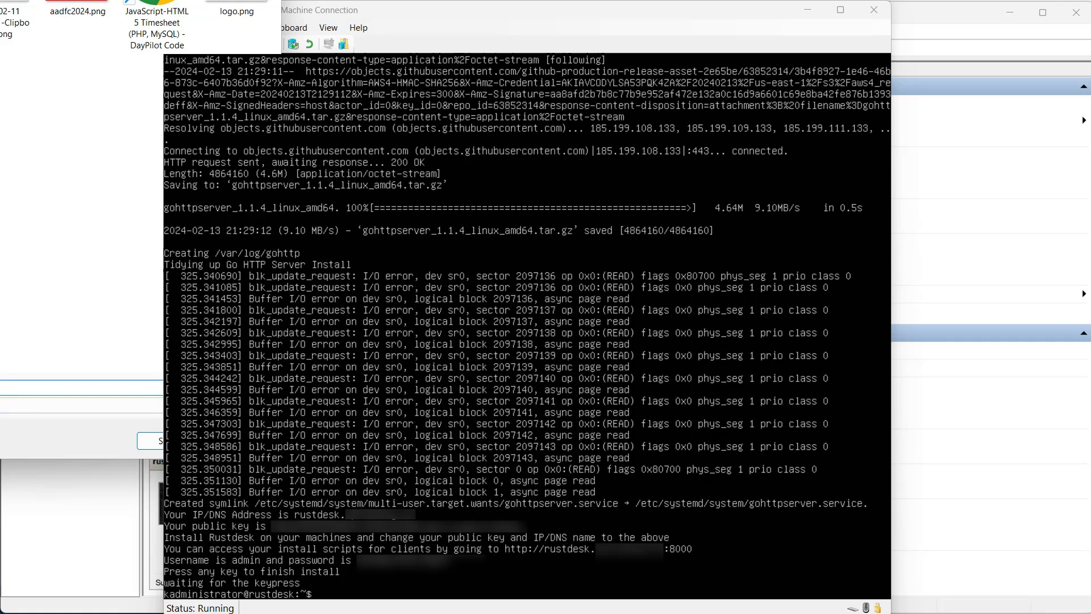
left_click_drag(279, 456, 56, 357)
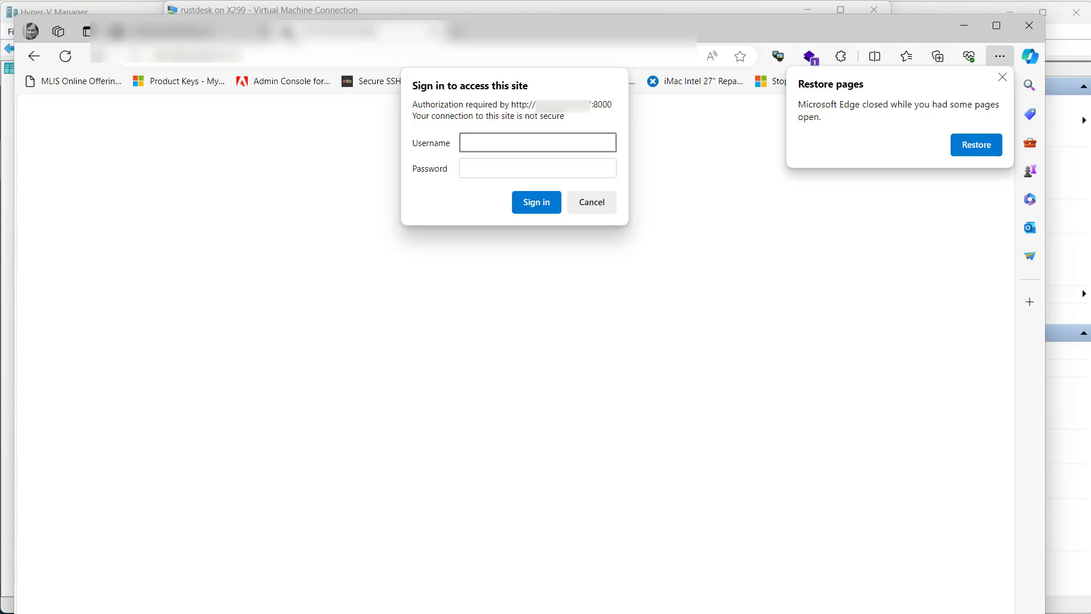
Sign in to the port 8000 file server in Microsoft Edge as admin with the password, and dismiss the save-password and restore-pages prompts
type("admin")
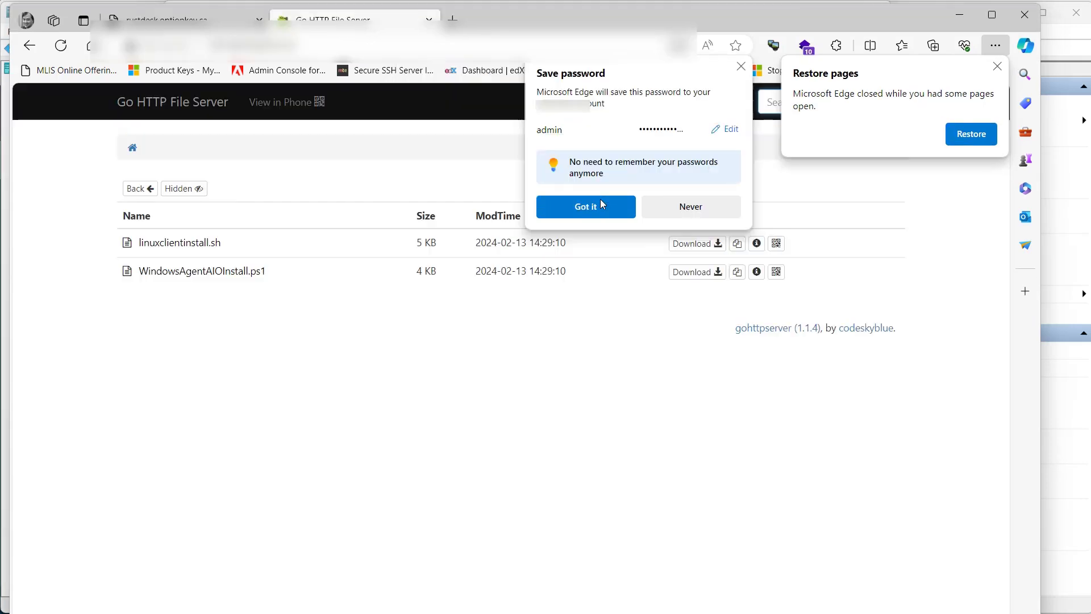
left_click(604, 207)
left_click(999, 70)
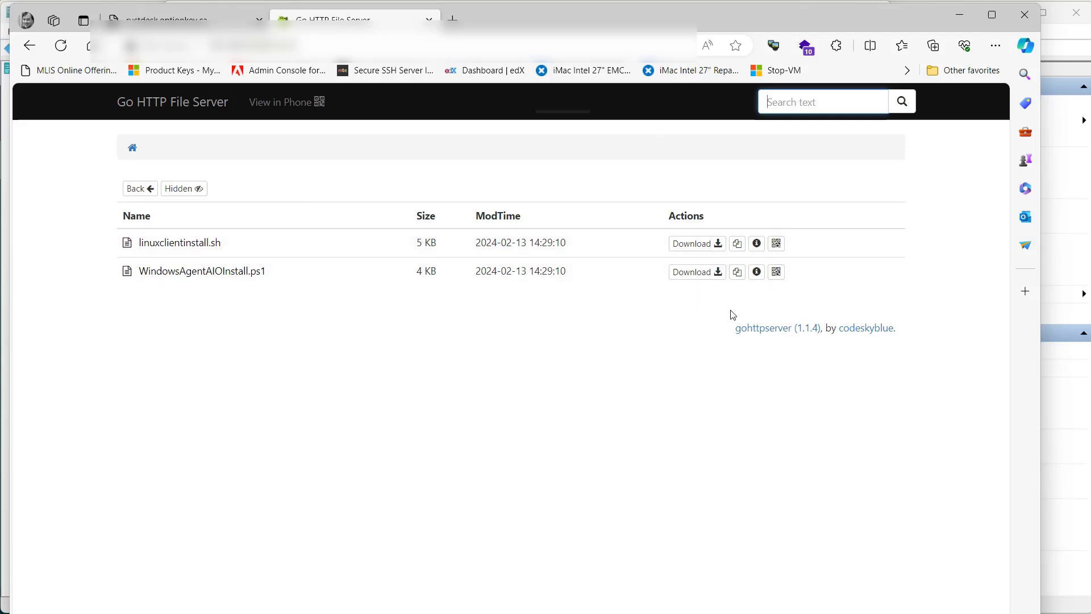
Download WindowsAgentAIOInstall.ps1 from the file server, keep it despite the browser warning, and open the file
left_click(700, 270)
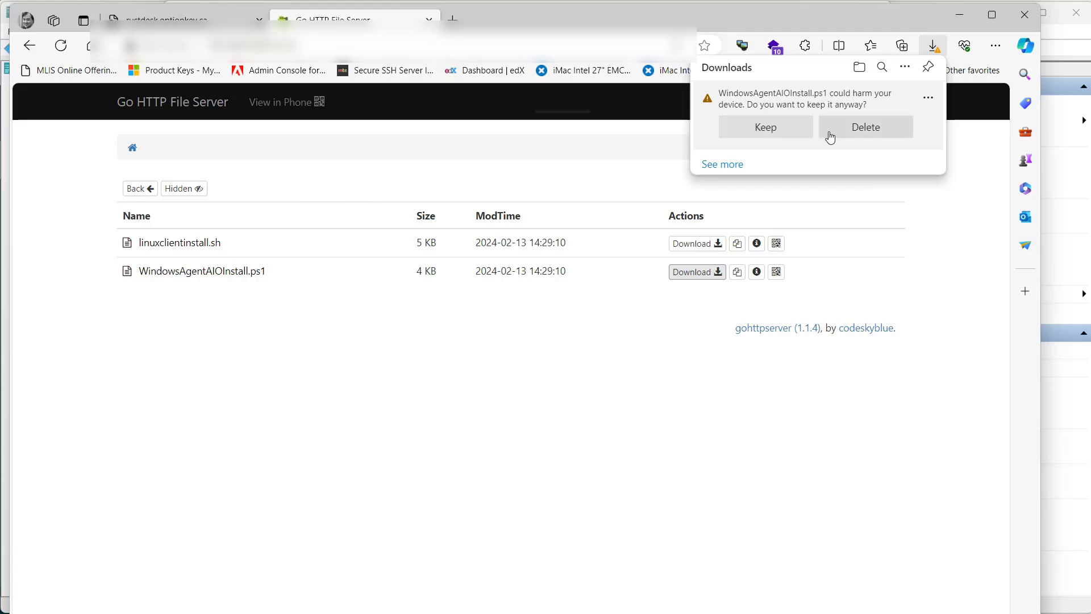
left_click(764, 130)
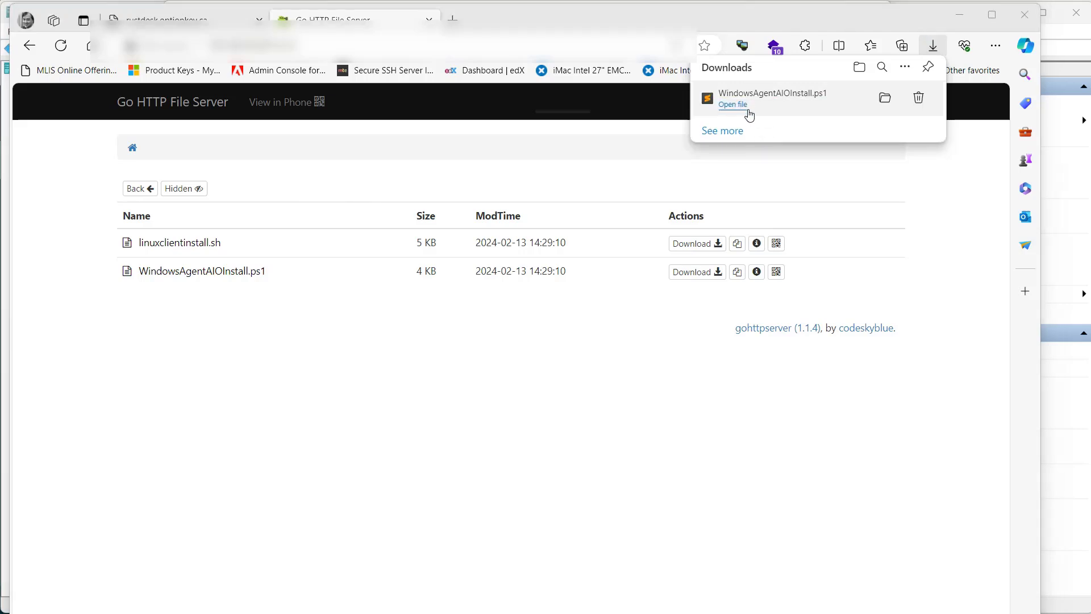
left_click(748, 111)
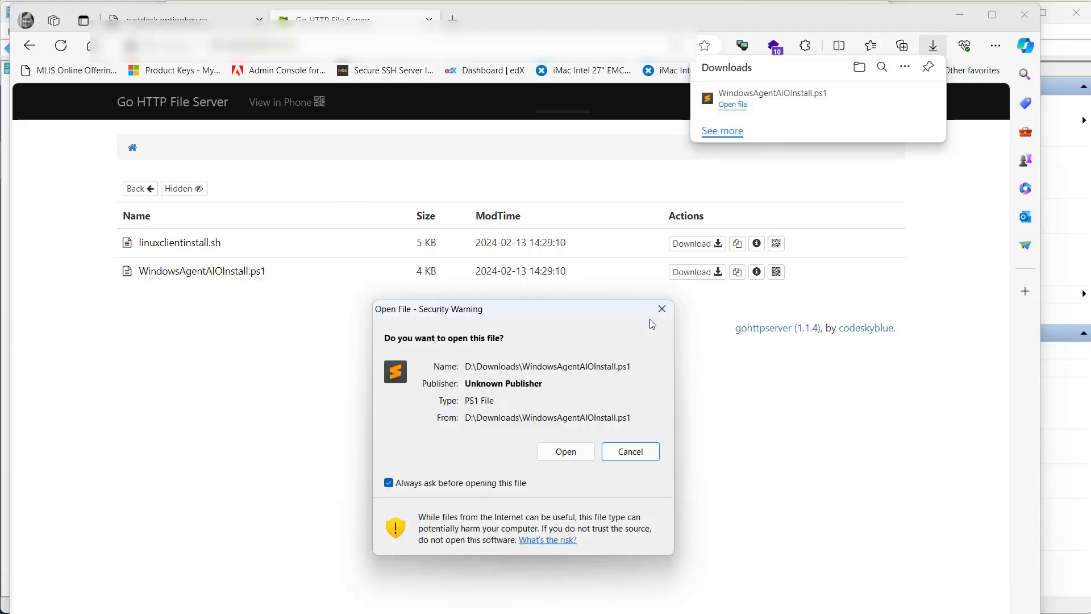
left_click(576, 449)
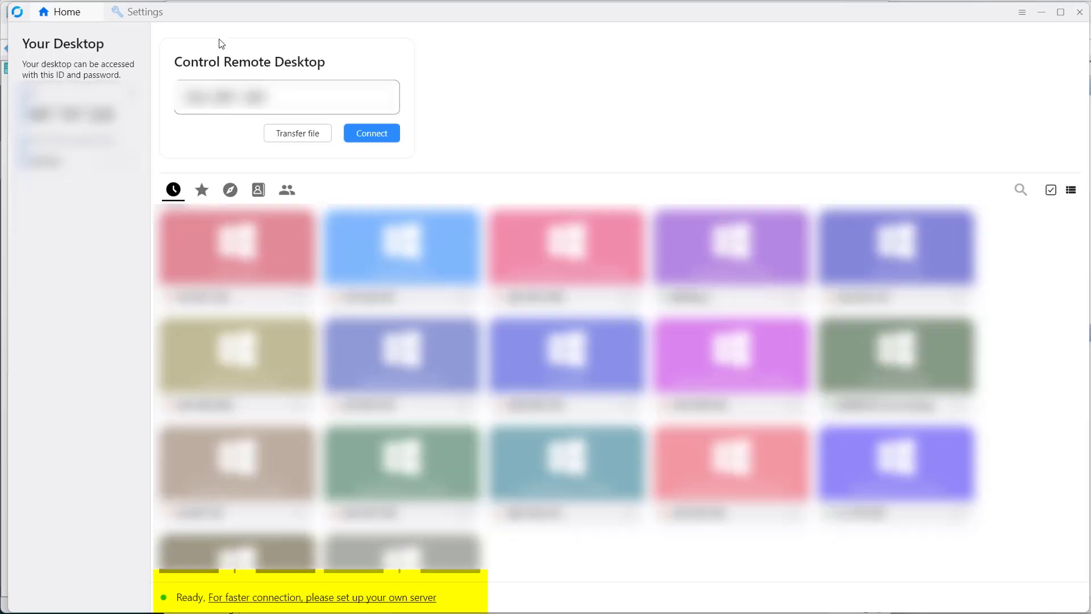
Switch to the RustDesk client and enter the server's rustdesk subdomain as the ID server in the network settings
left_click(141, 13)
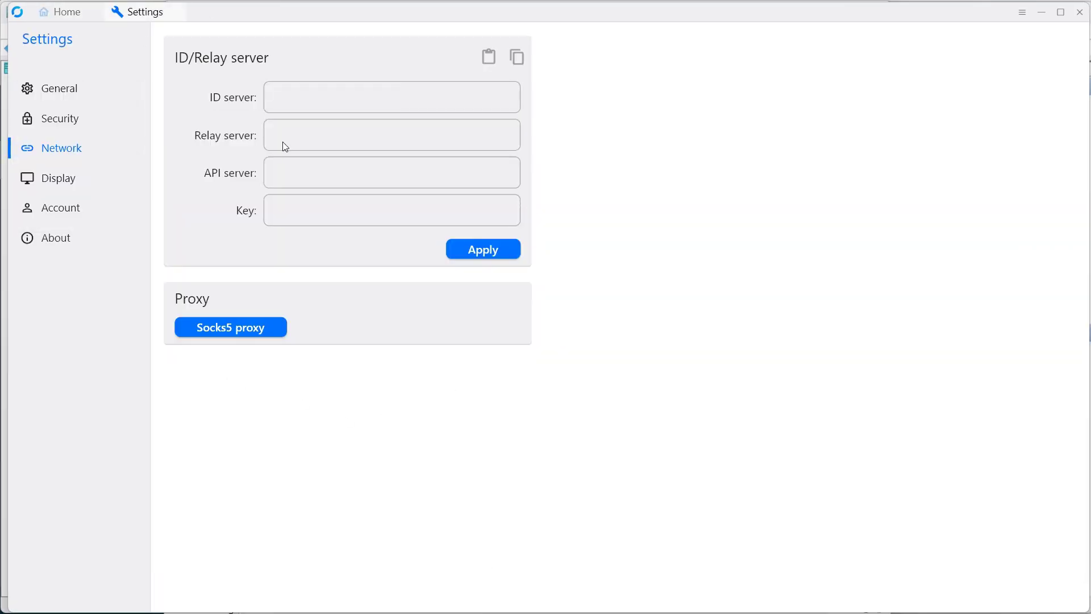
left_click(301, 91)
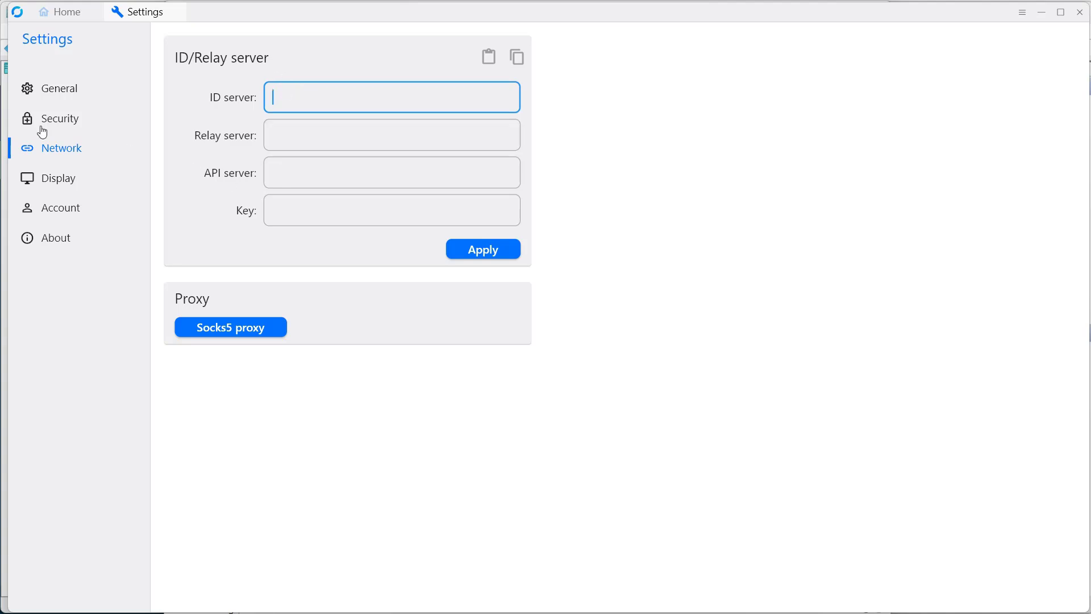
left_click(75, 152)
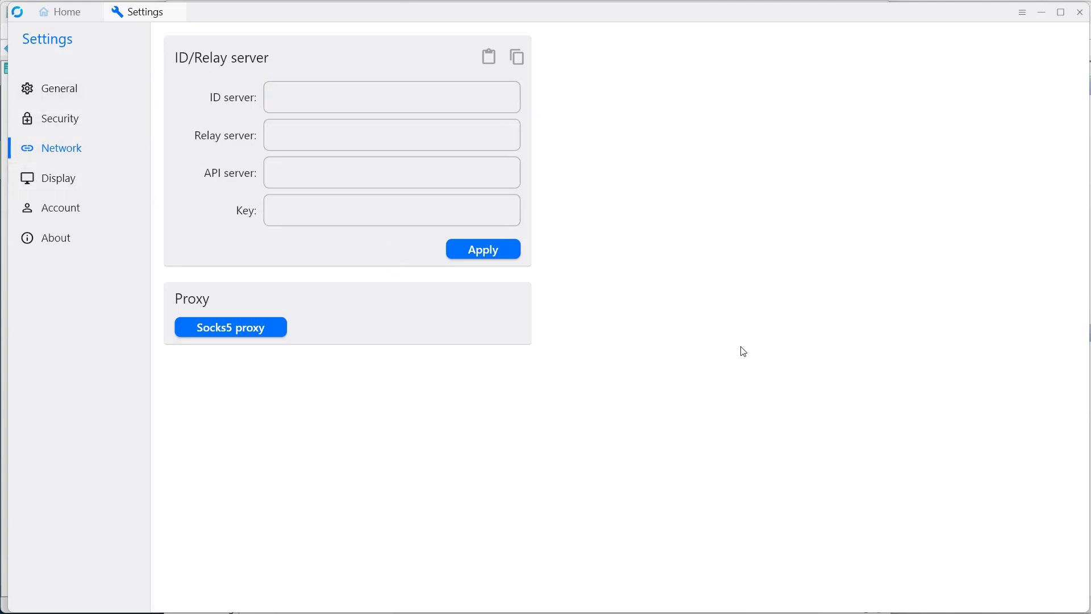
left_click(329, 104)
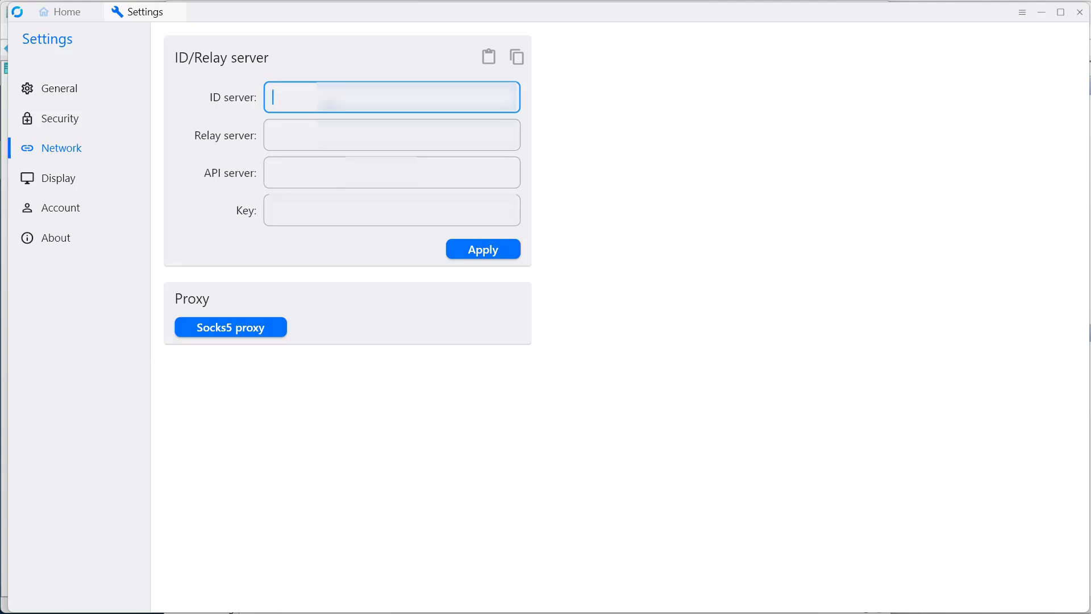
type("rustdesk..com")
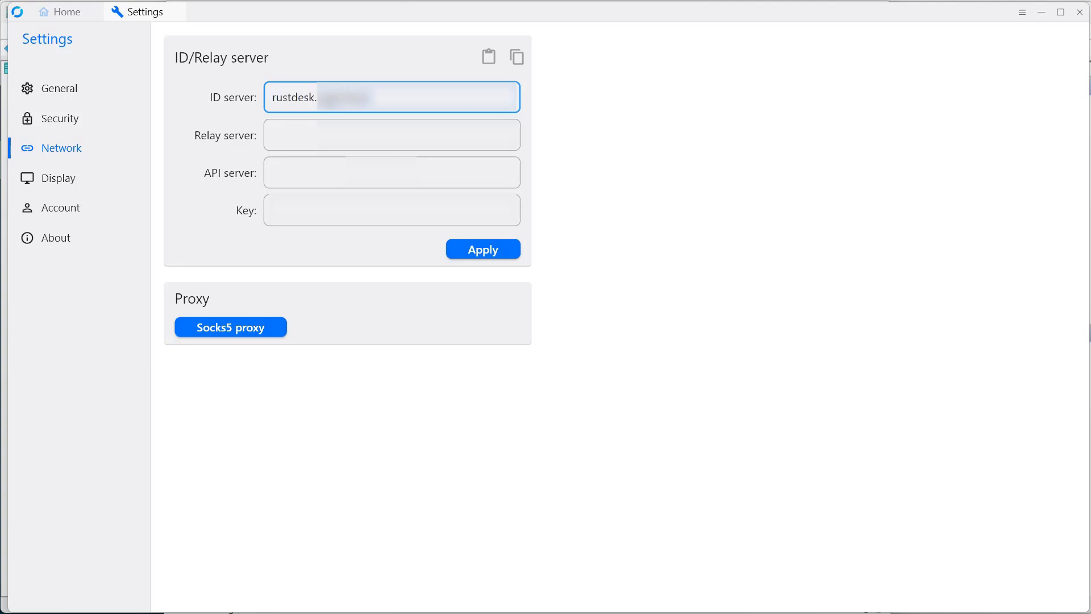
Enter the server's rustdesk subdomain as the relay server
key("Tab")
key("Tab")
key("Tab")
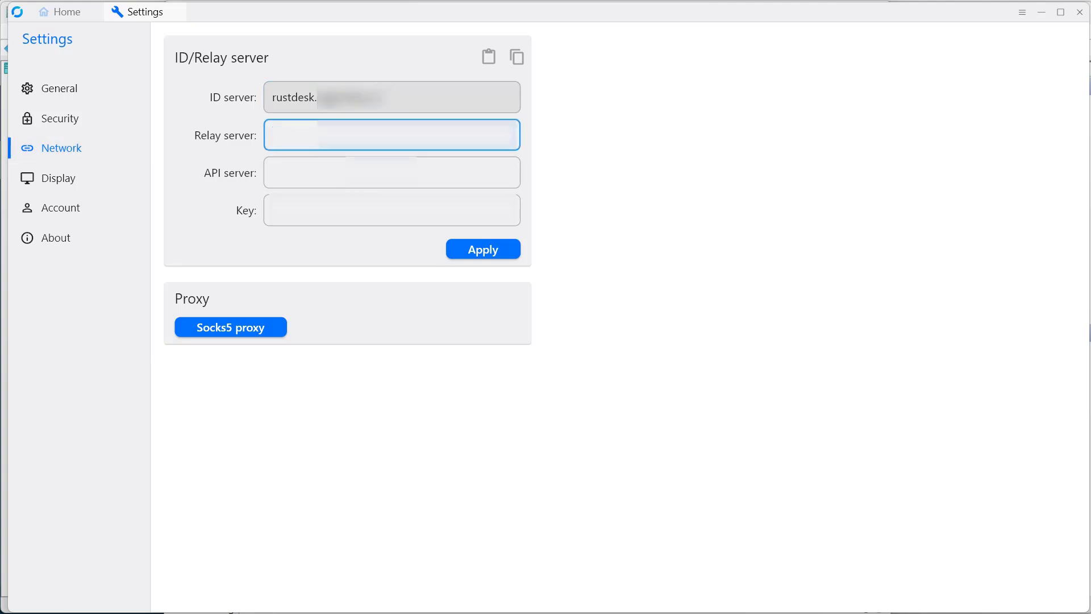
type("rustdesk.")
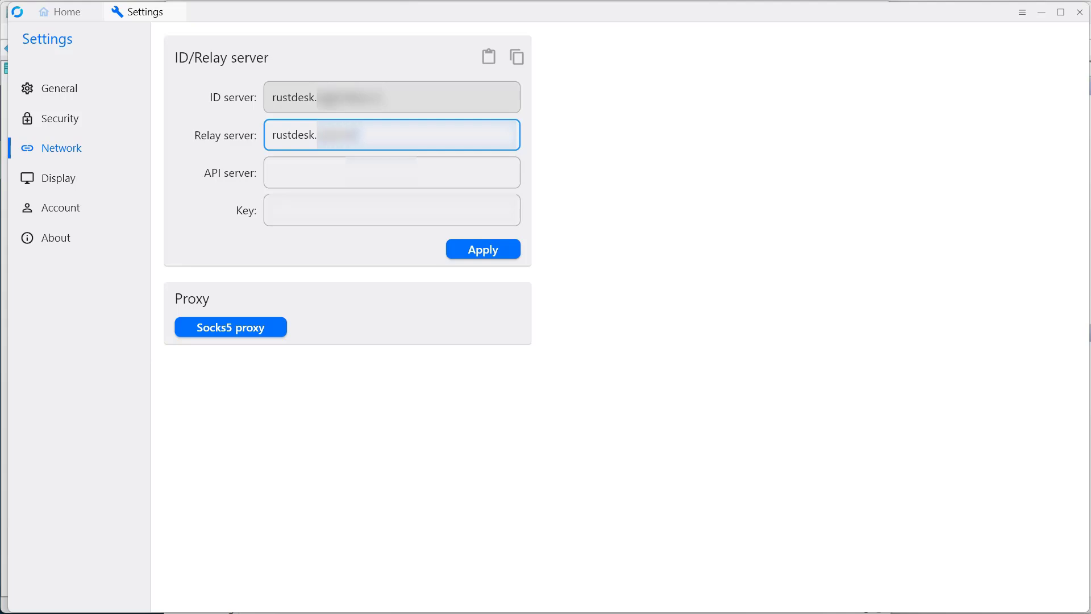
key("Tab")
key("Tab")
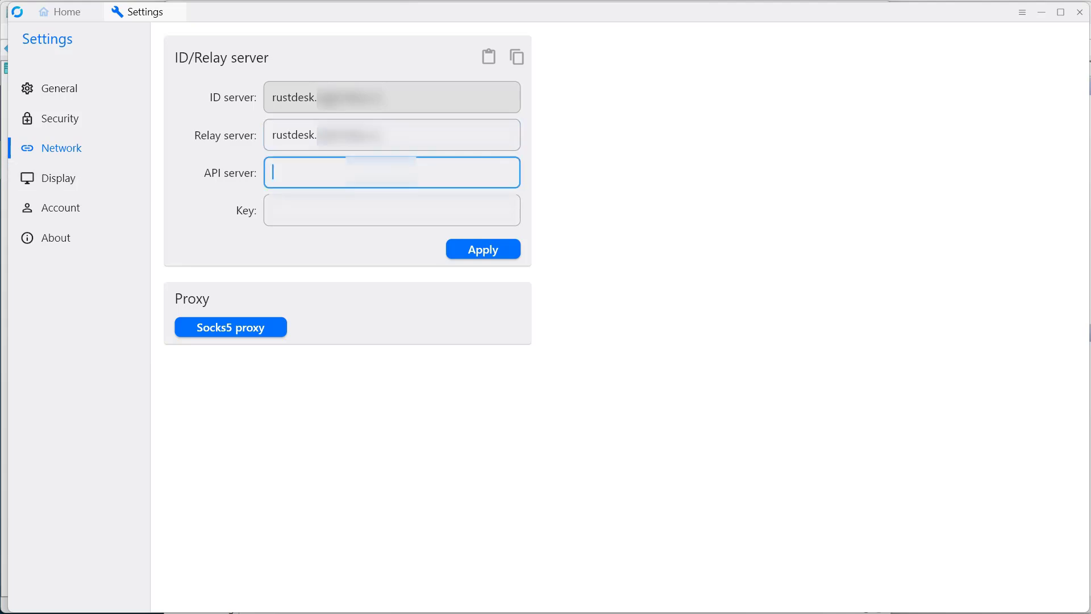
type("http://rustdesk")
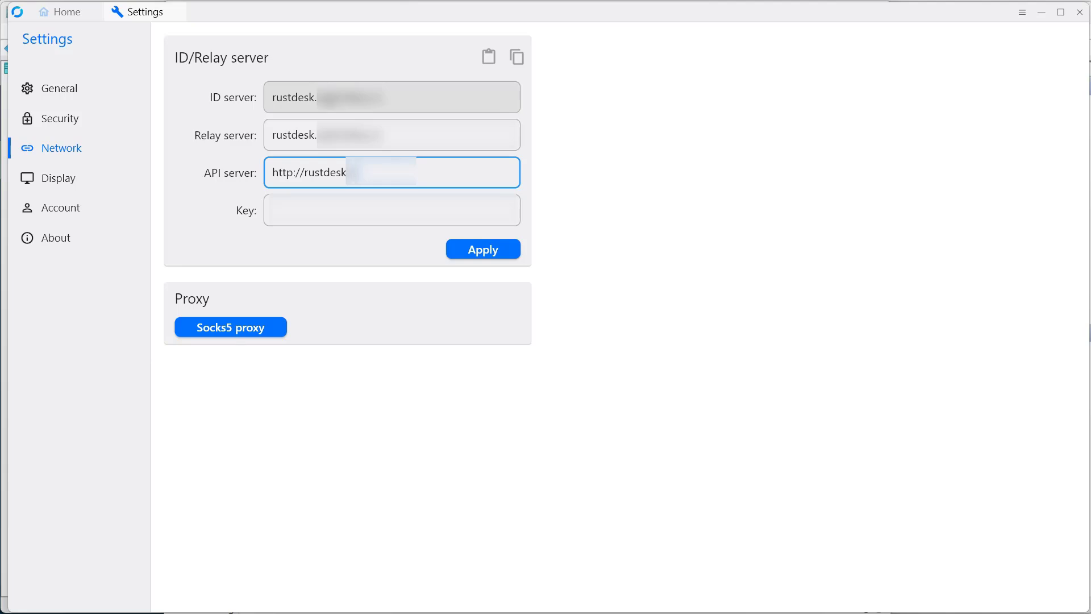
type("[blurred]")
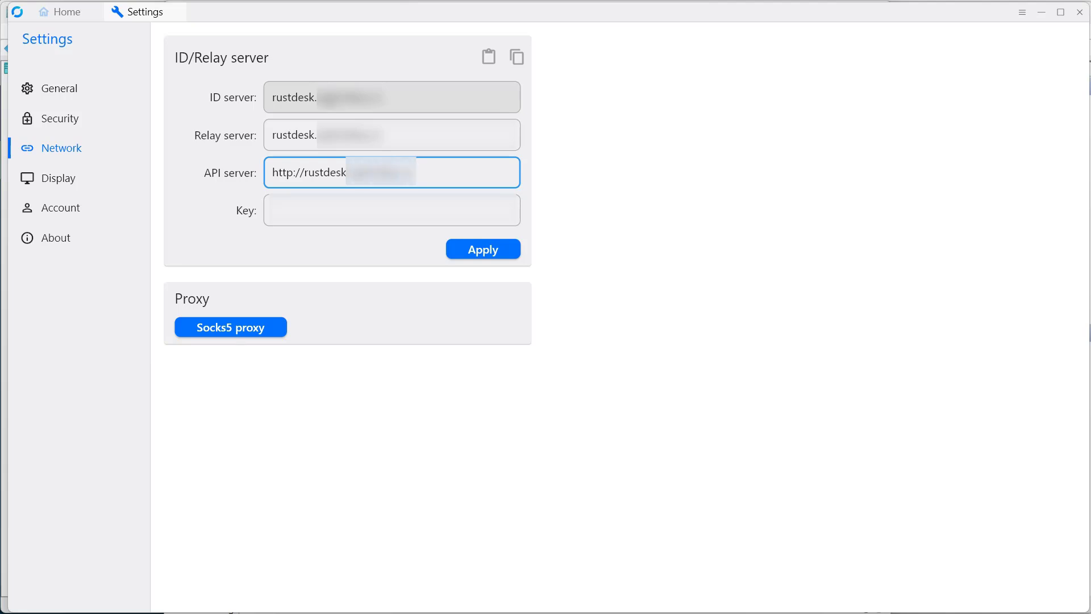
type("8000")
Paste the server's public key into the Key field, apply the ID/Relay server settings, and return to the client's home page
key("Tab")
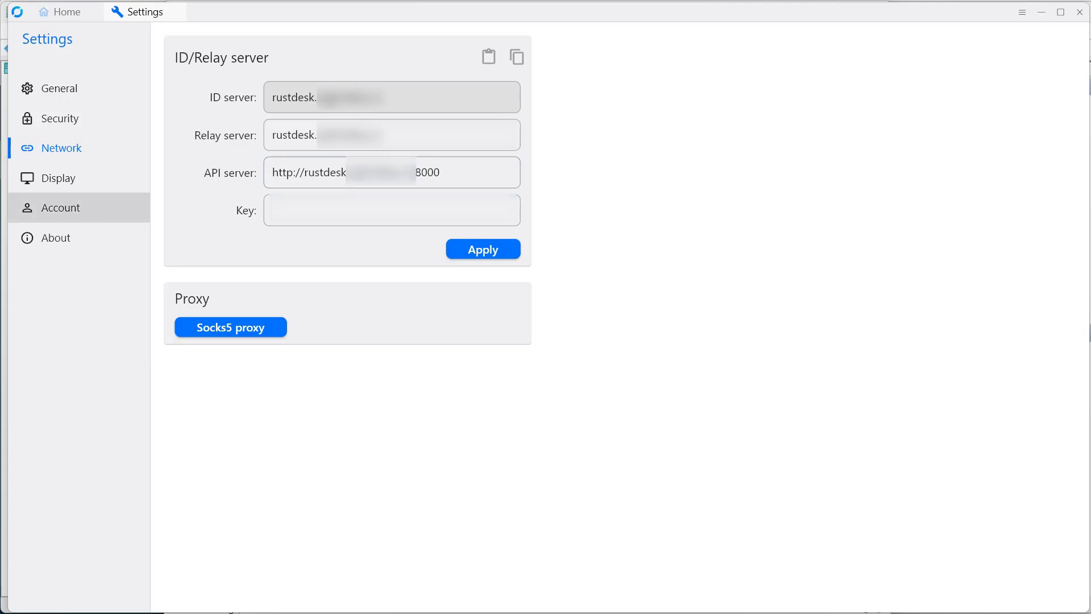
key("Tab")
key("ctrl+v")
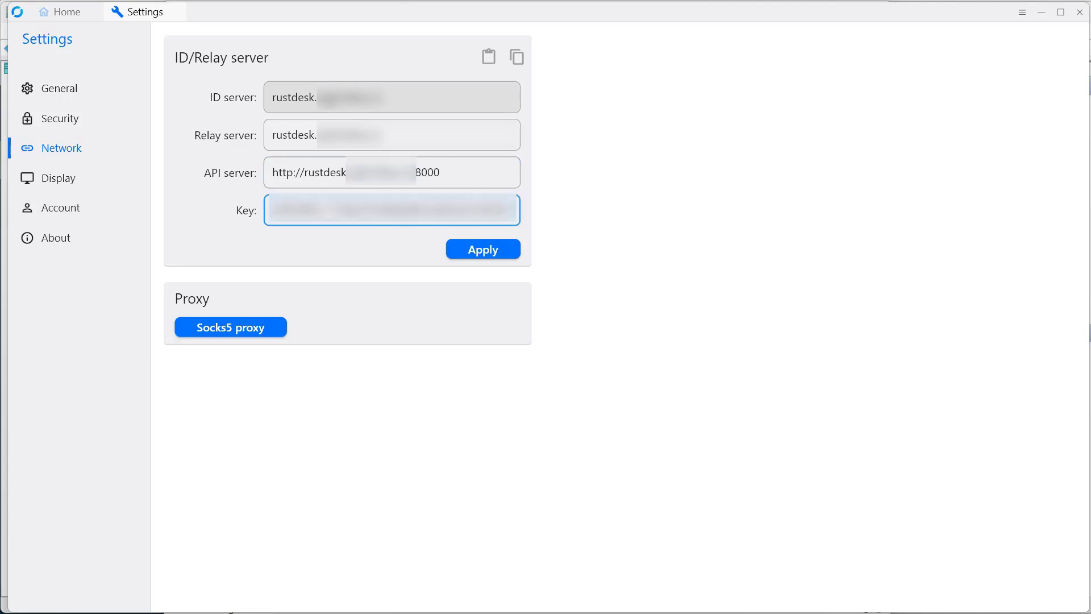
left_click(475, 253)
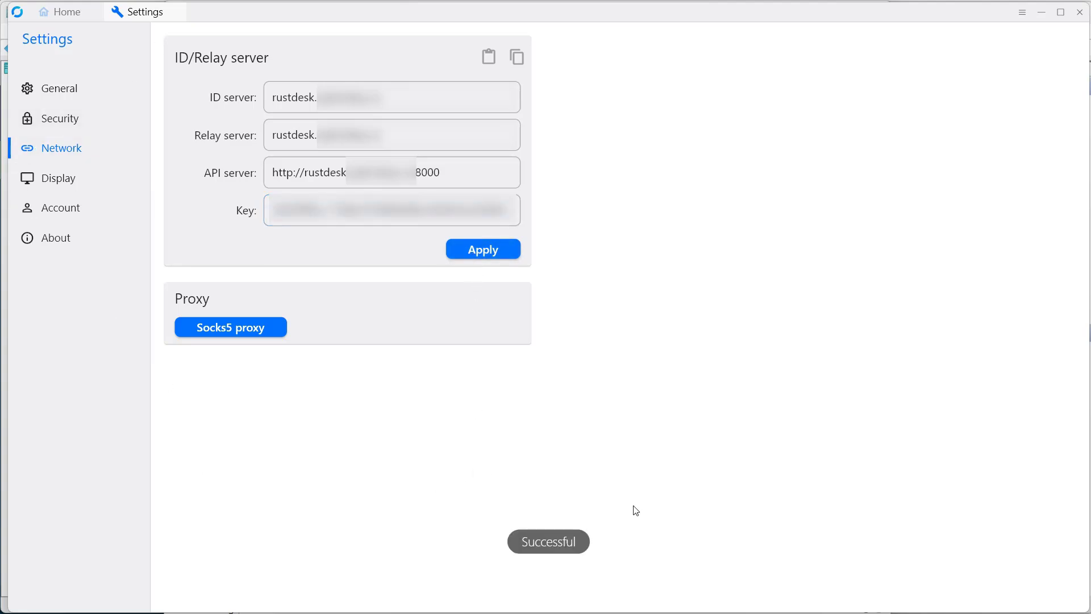
left_click(59, 17)
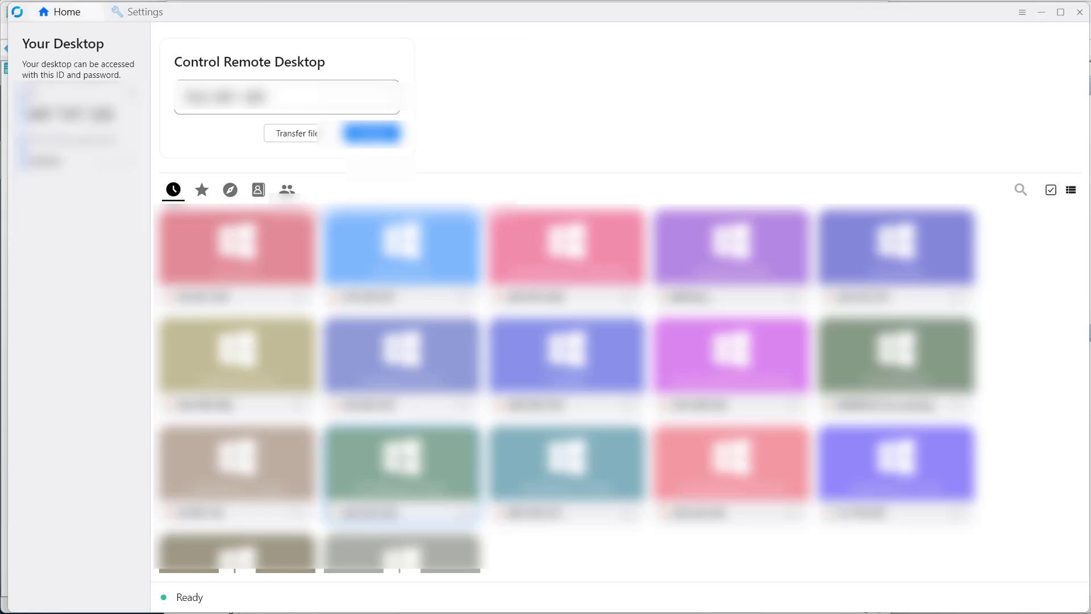